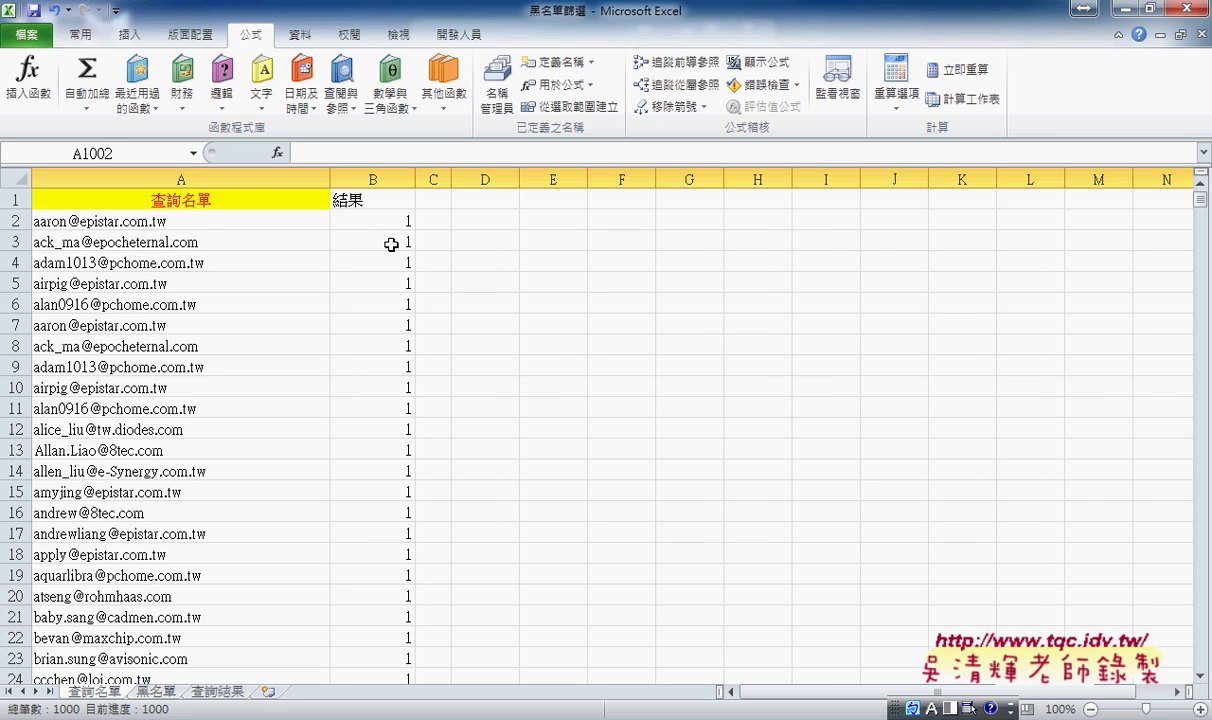
# Inspect the COUNTIF formula in B2, then go to the 黑名單 sheet's A1 header
pyautogui.click(391, 221)
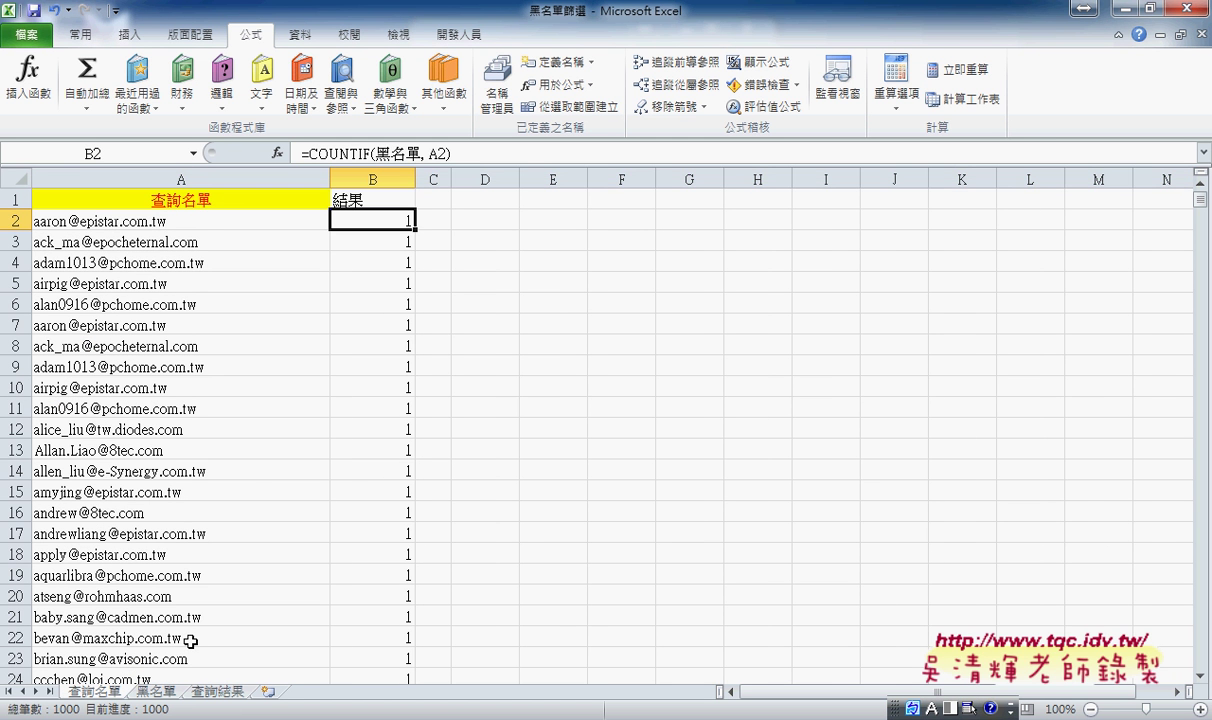
pyautogui.click(154, 691)
pyautogui.click(305, 195)
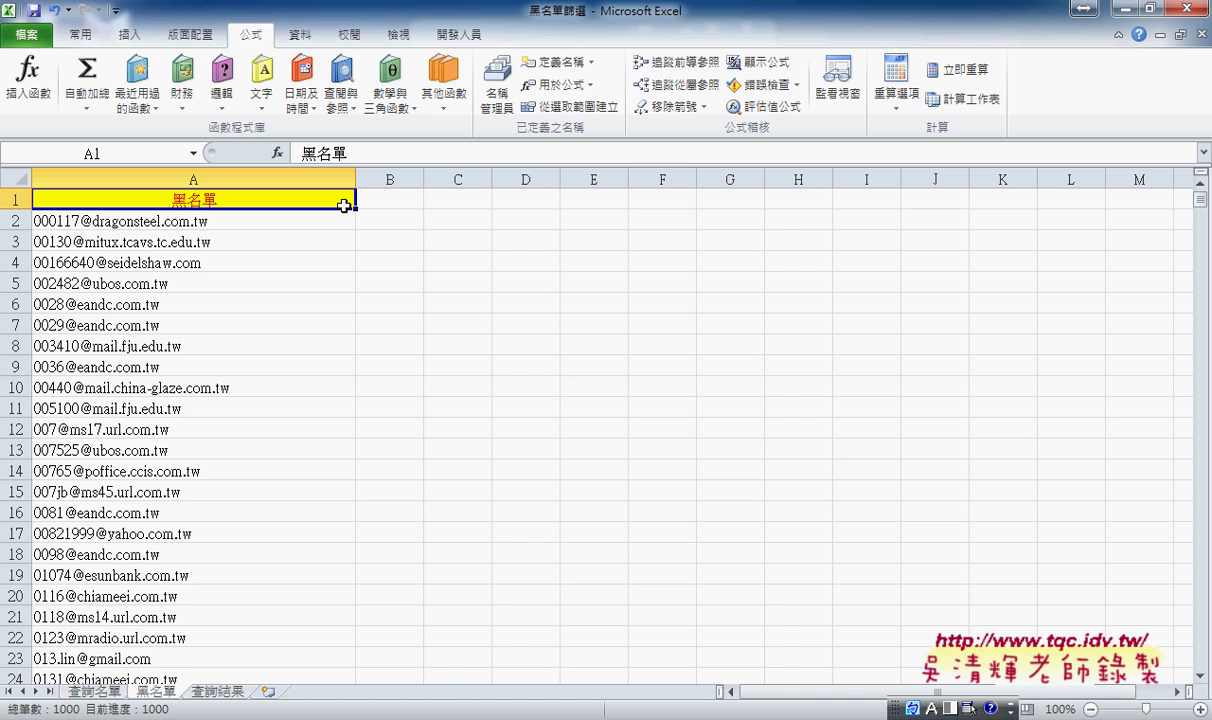
# Select the blacklist column, review Create from Selection without changes, then return to 查詢名單
pyautogui.hotkey('ctrl', 'shift', 'Down')
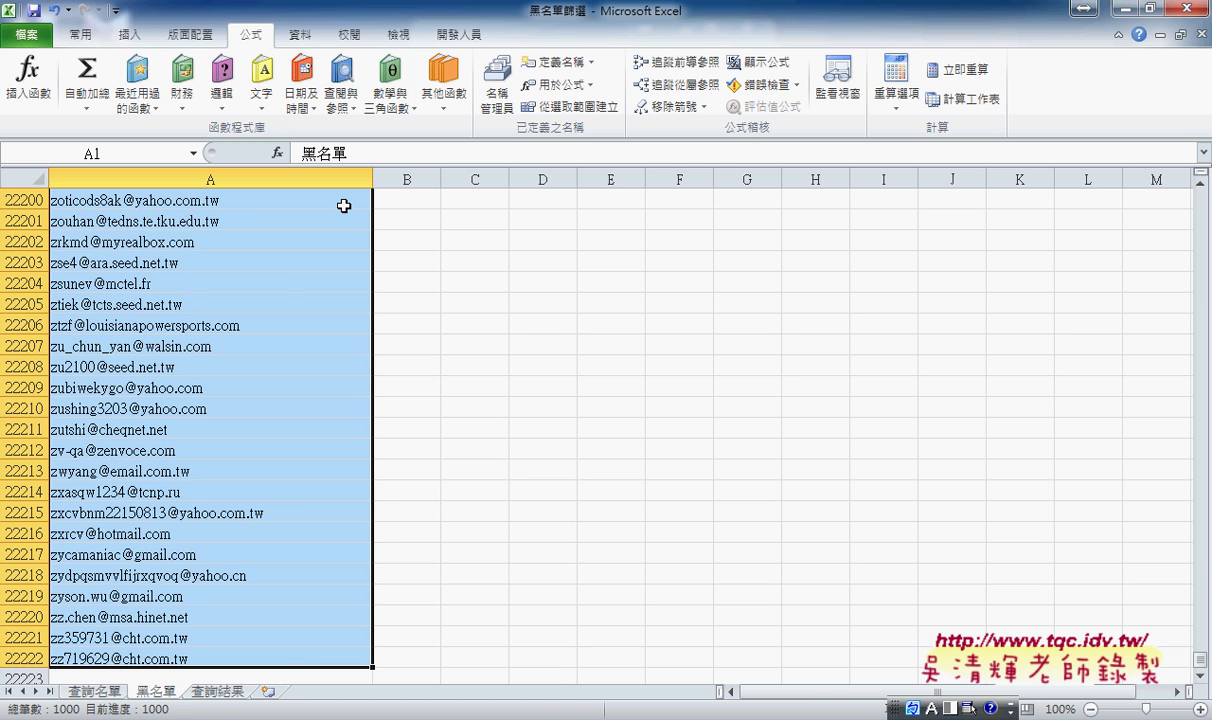
pyautogui.click(570, 106)
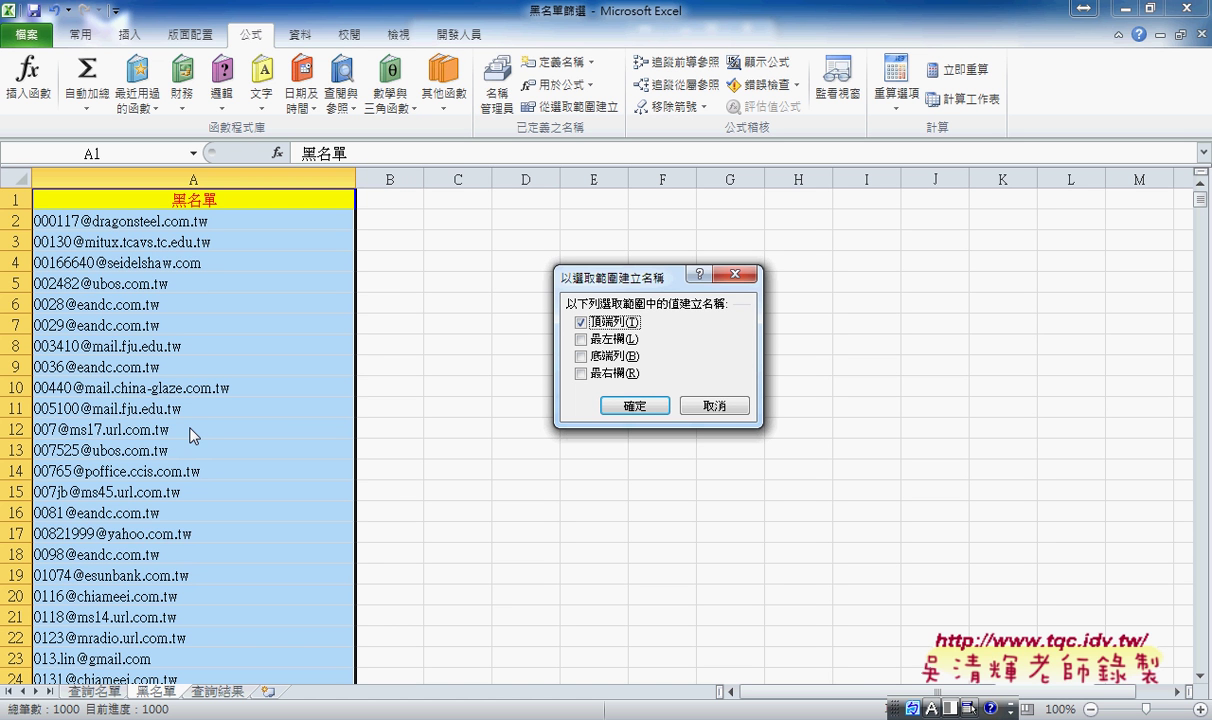
pyautogui.click(711, 405)
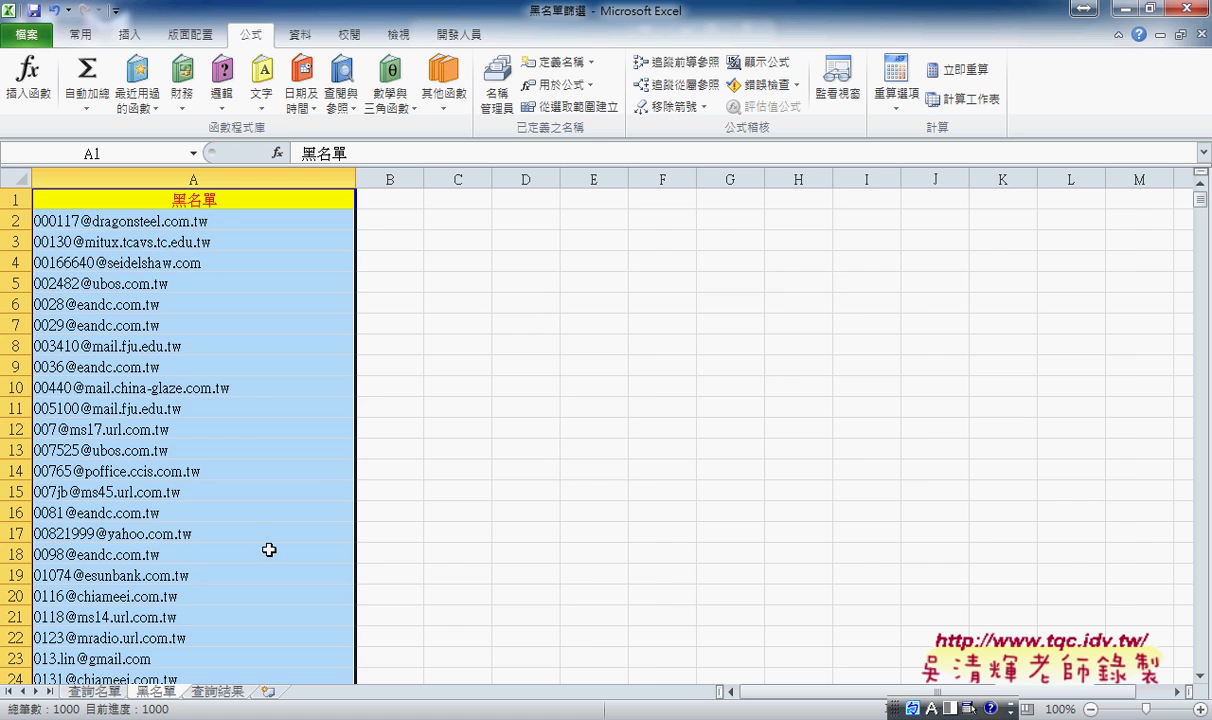
pyautogui.click(94, 691)
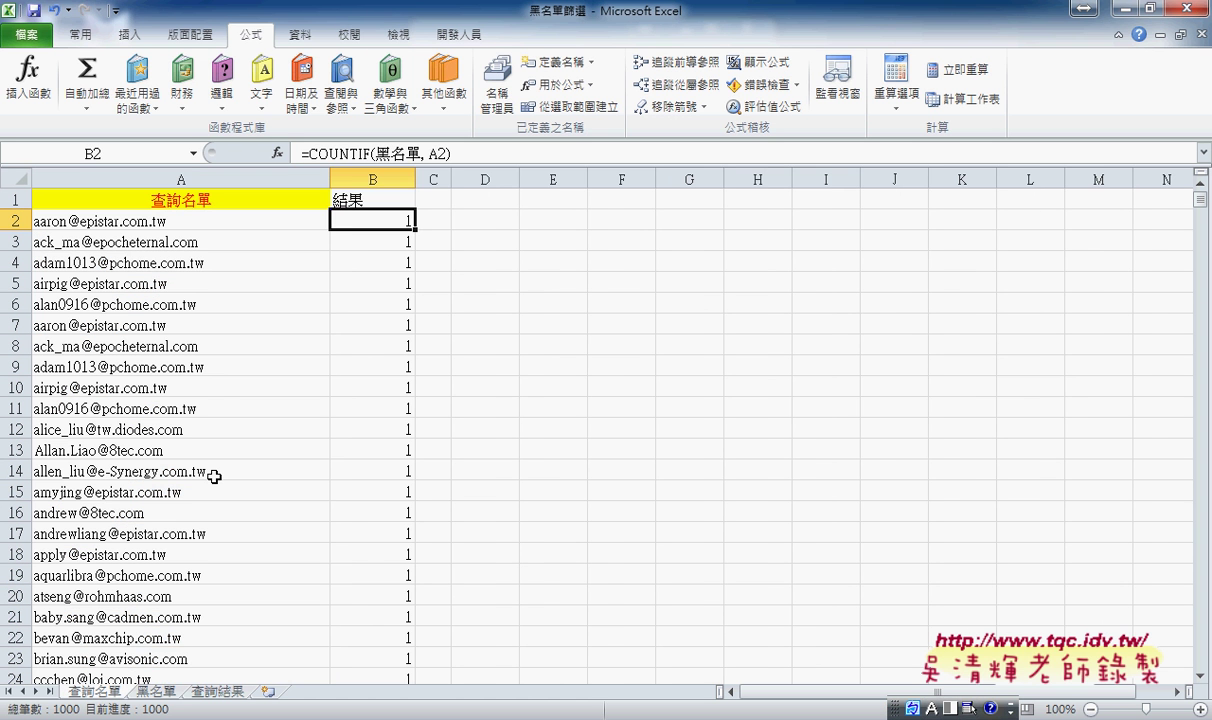
pyautogui.click(370, 158)
pyautogui.click(277, 153)
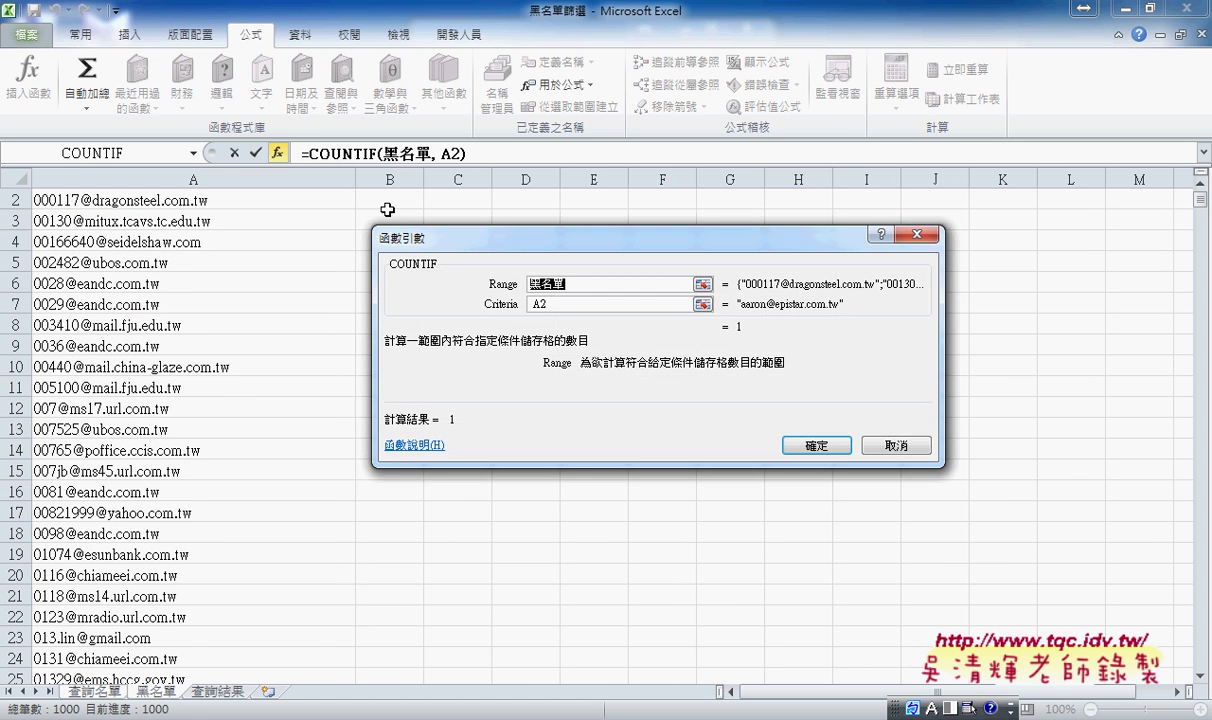
pyautogui.press('BackSpace')
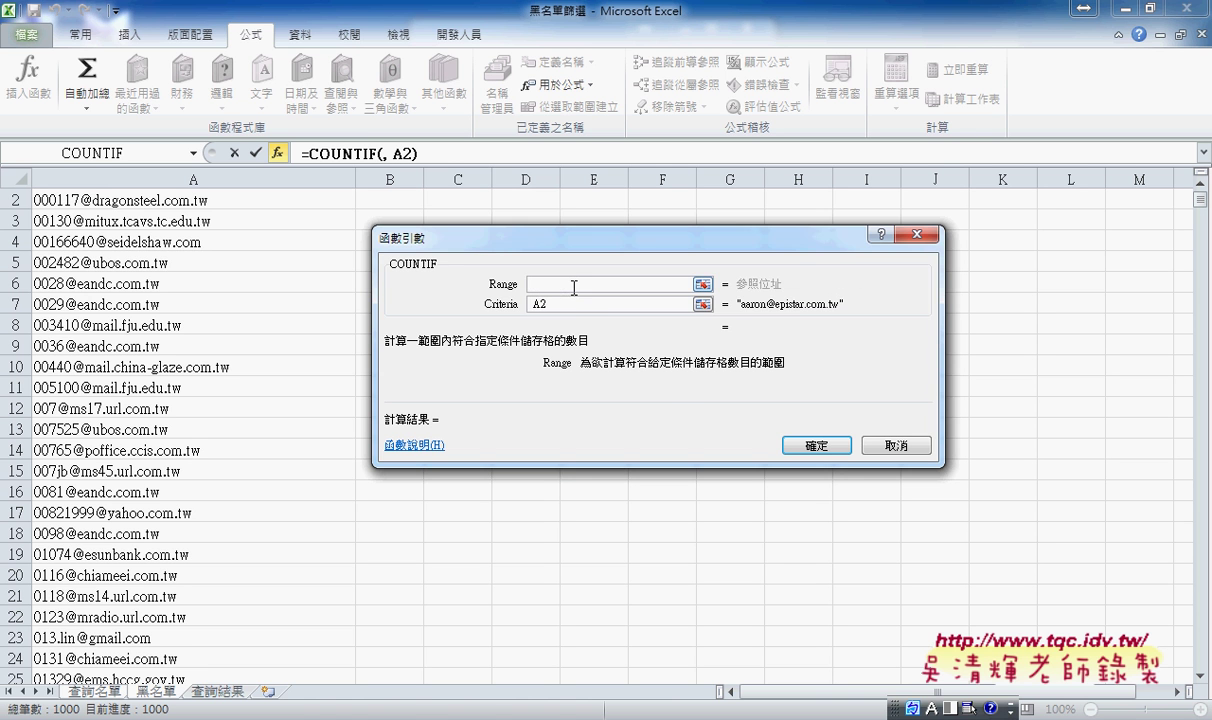
pyautogui.press('F3')
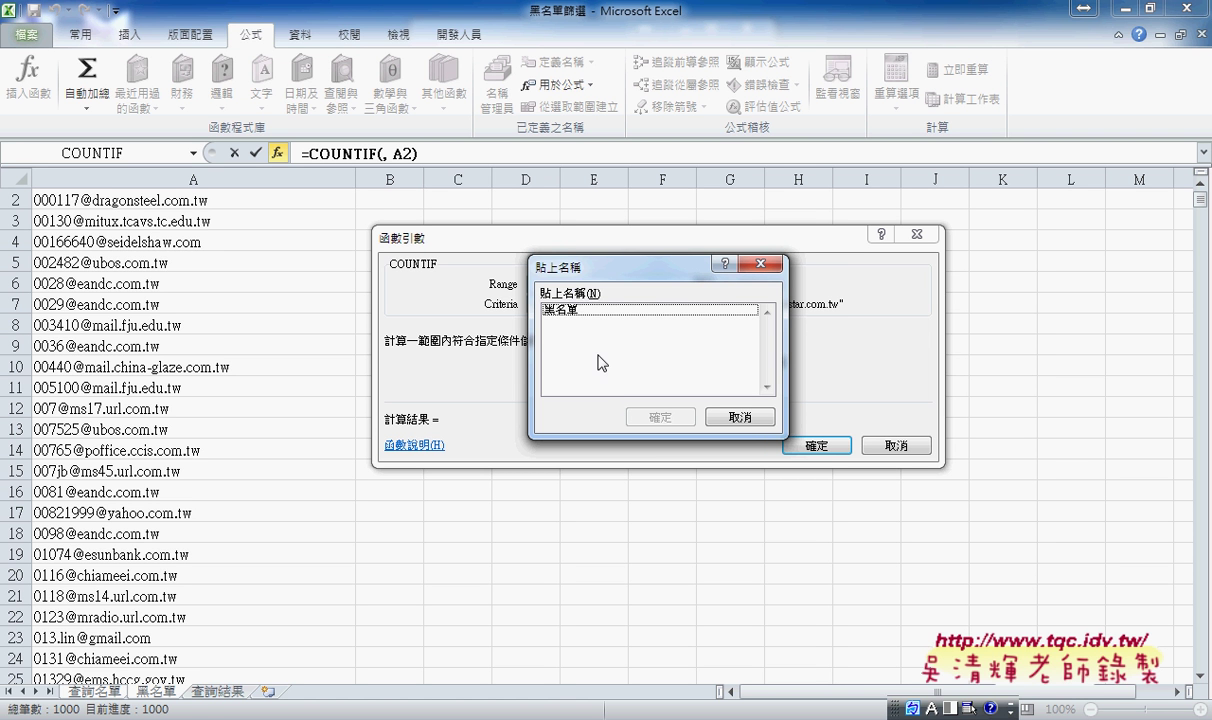
pyautogui.moveTo(704, 412); pyautogui.dragTo(658, 358)
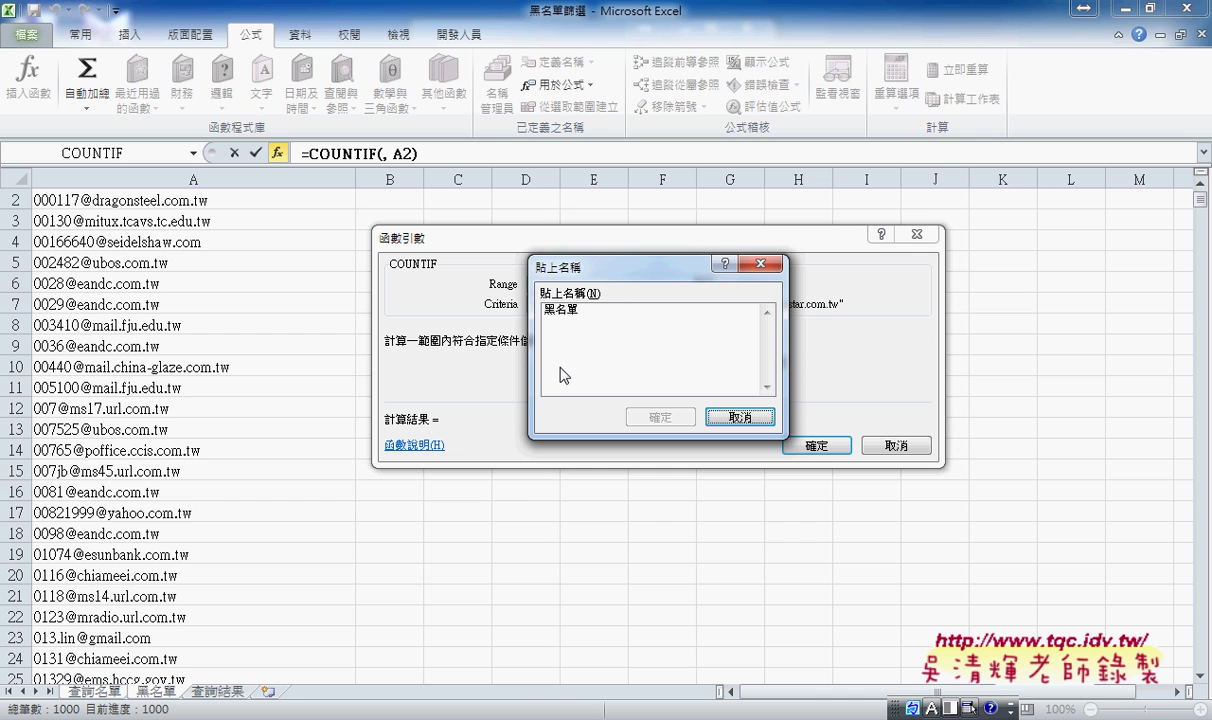
pyautogui.click(740, 416)
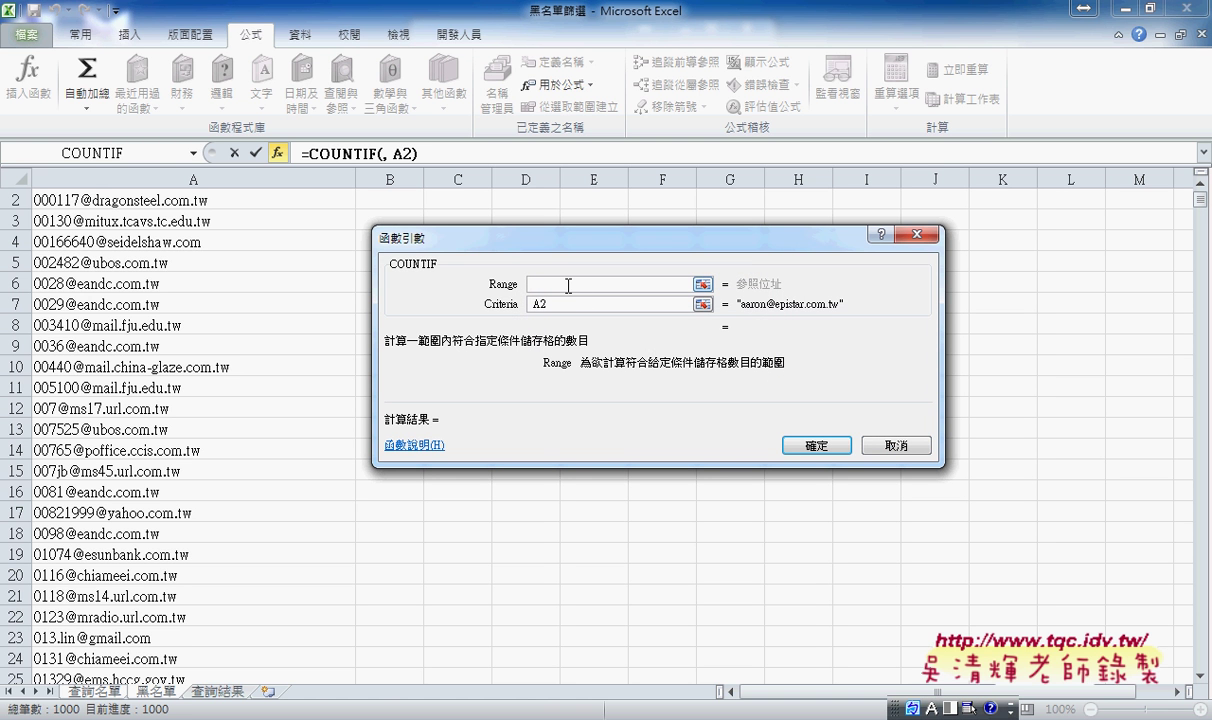
pyautogui.click(915, 450)
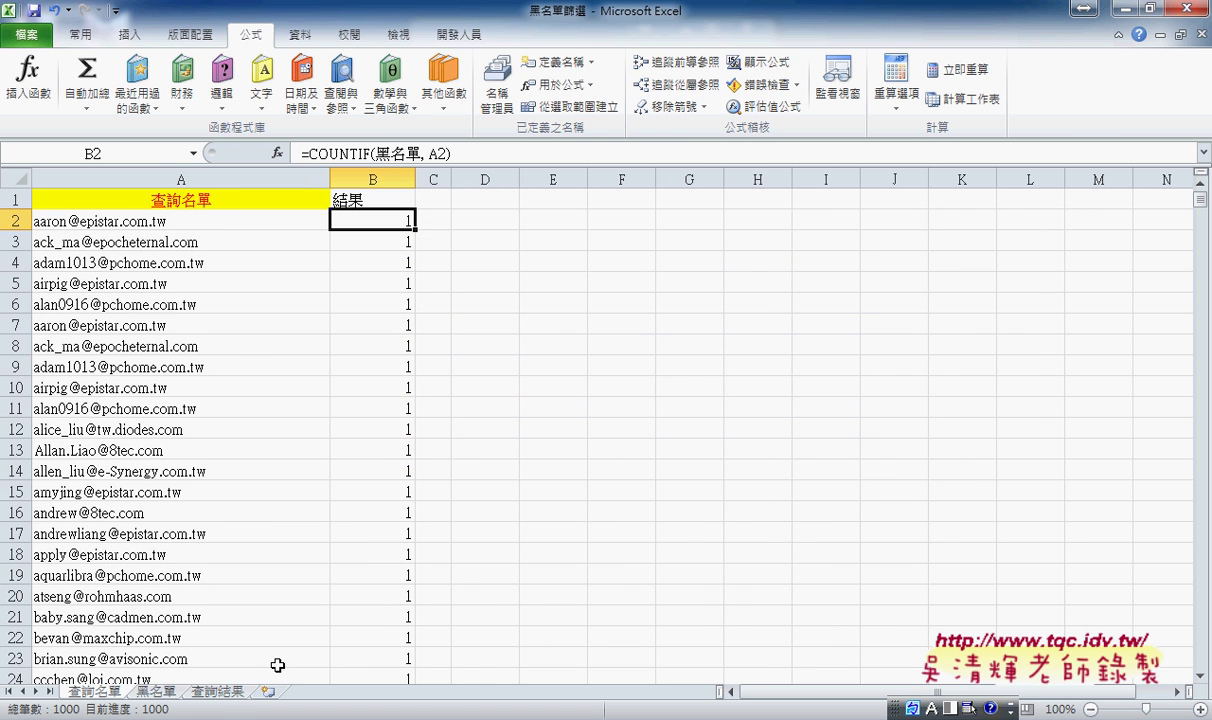
# Switch between the 查詢結果 and 查詢名單 sheets, ending on 查詢結果
pyautogui.click(217, 691)
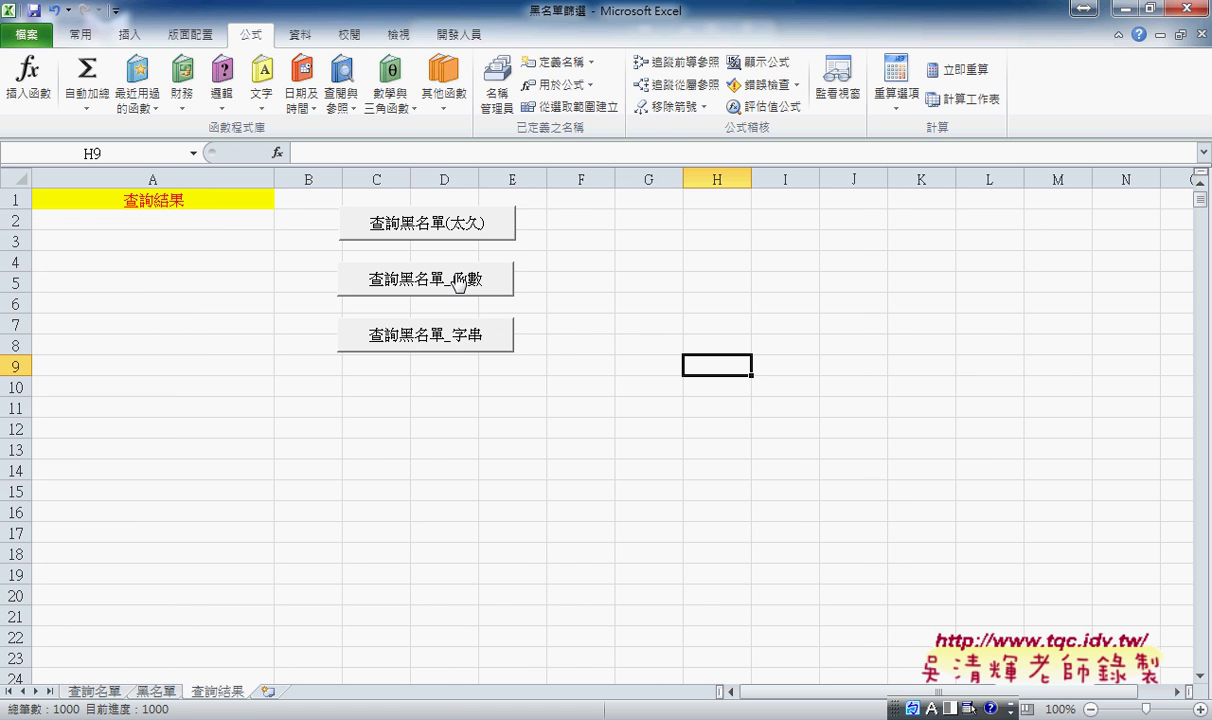
pyautogui.click(93, 692)
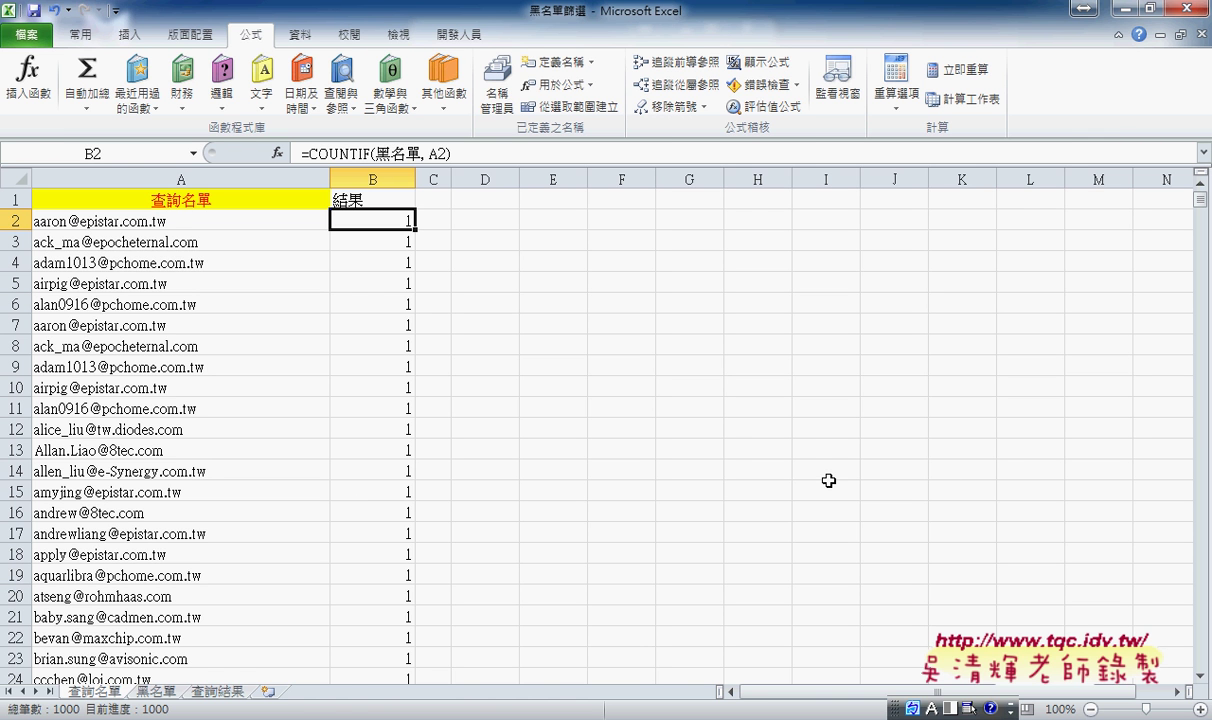
pyautogui.click(217, 691)
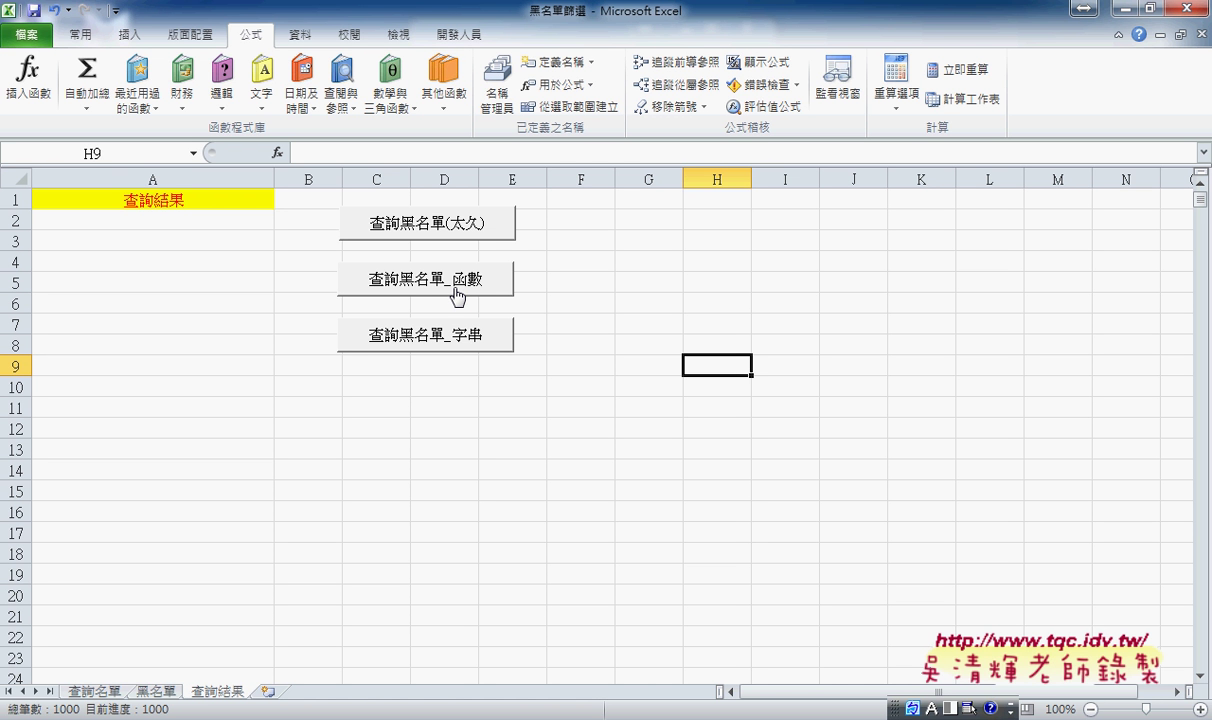
# Run the 查詢黑名單_函數 query and dismiss its elapsed-time report
pyautogui.press('shift')
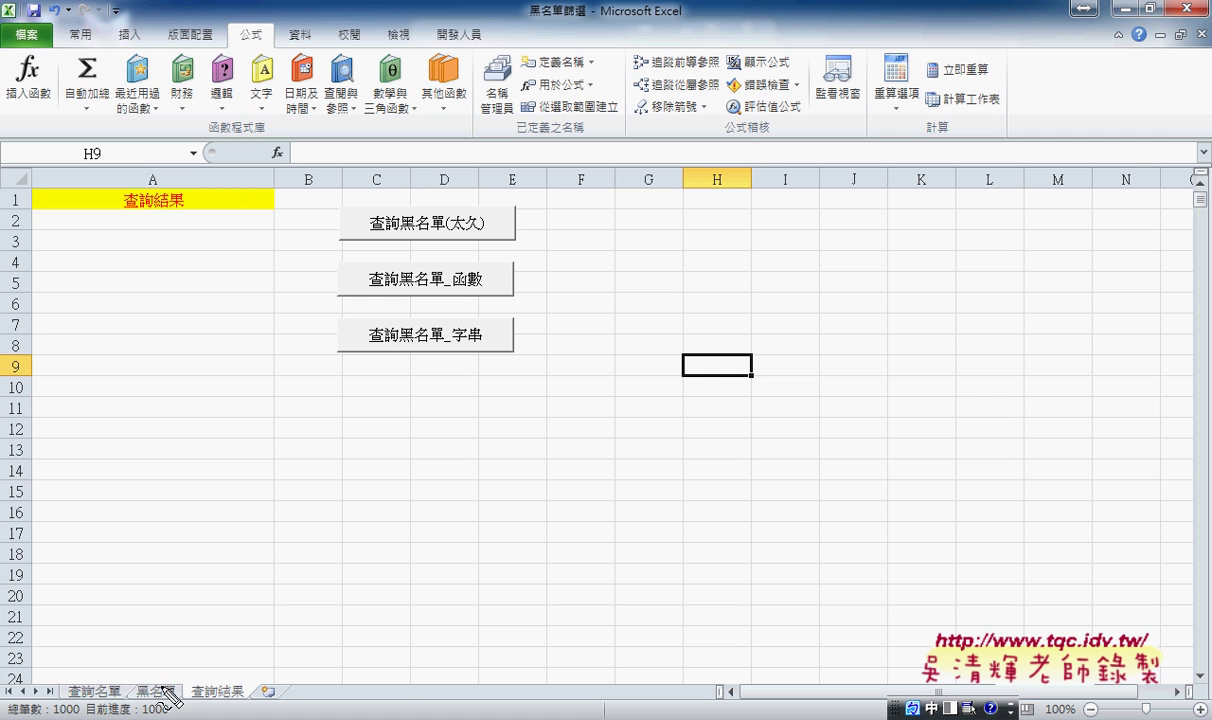
pyautogui.moveTo(165, 714)
pyautogui.mouseDown()
pyautogui.moveTo(164, 700)
pyautogui.moveTo(180, 700)
pyautogui.mouseUp()
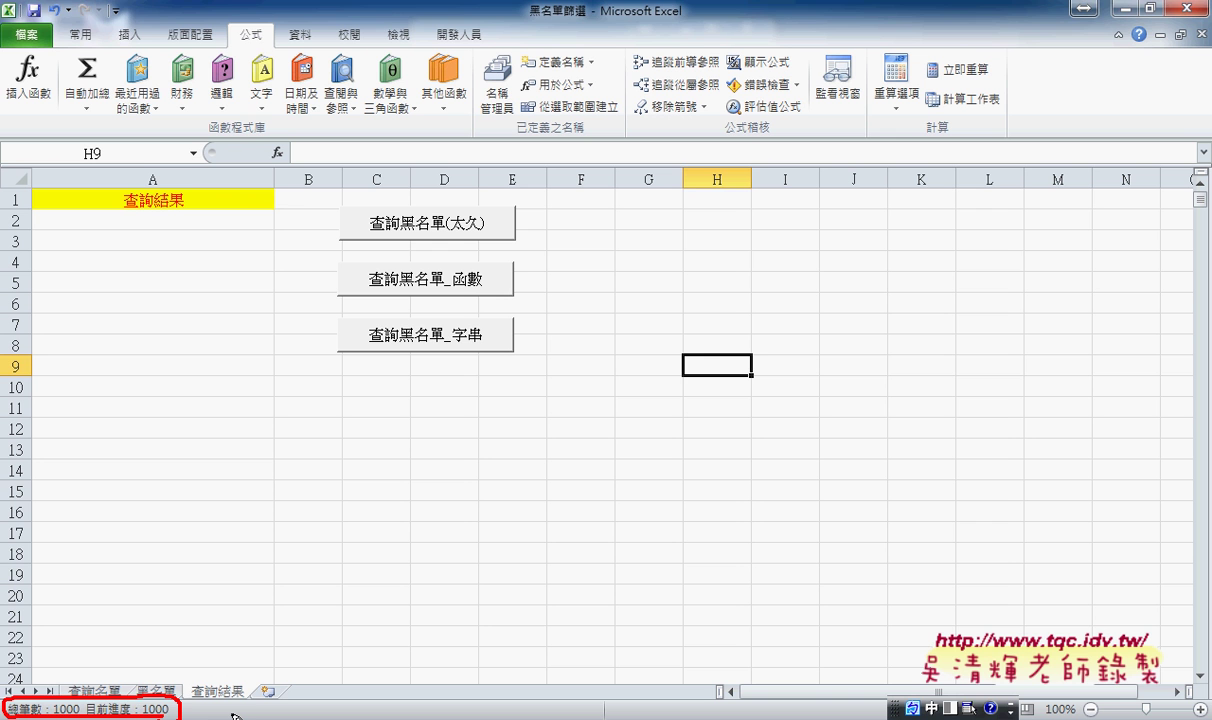
pyautogui.press('Escape')
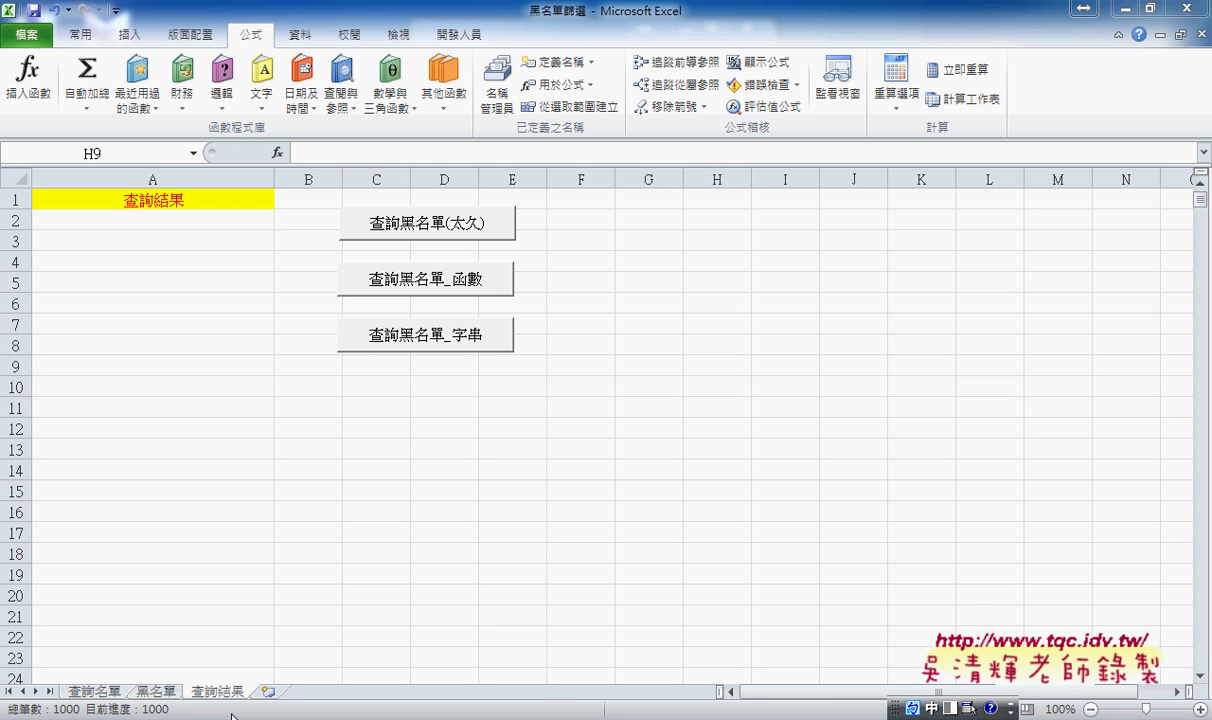
pyautogui.click(428, 278)
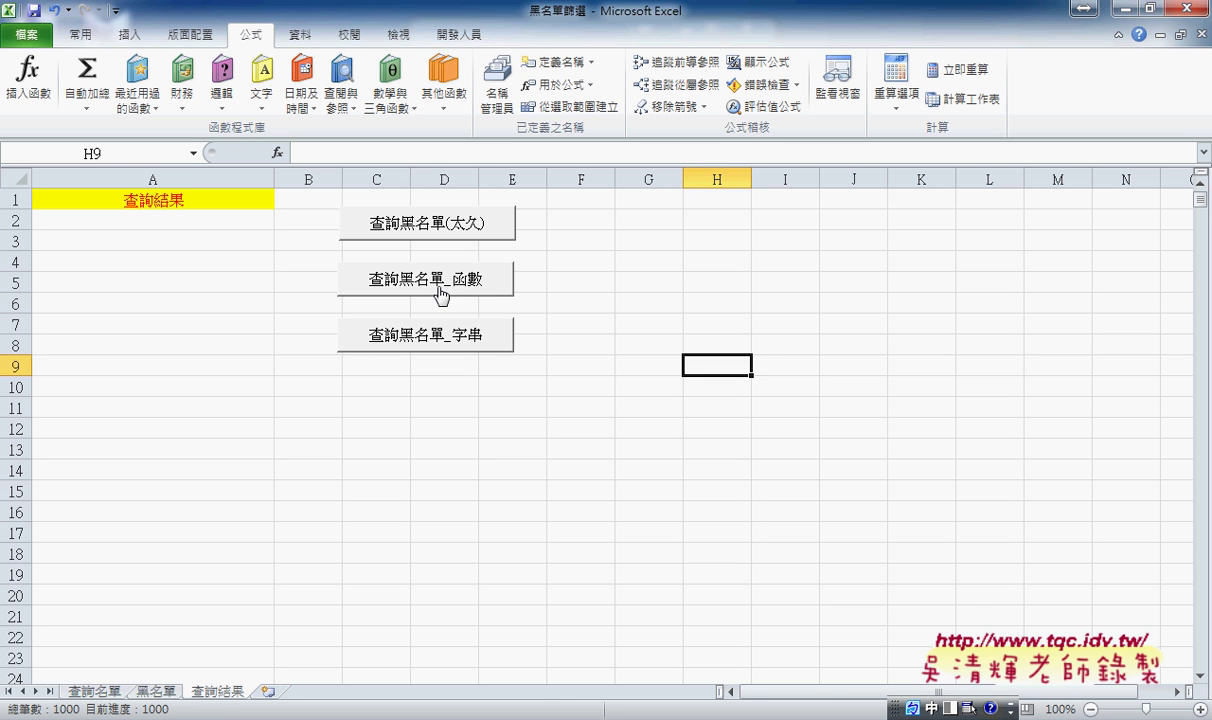
pyautogui.click(459, 289)
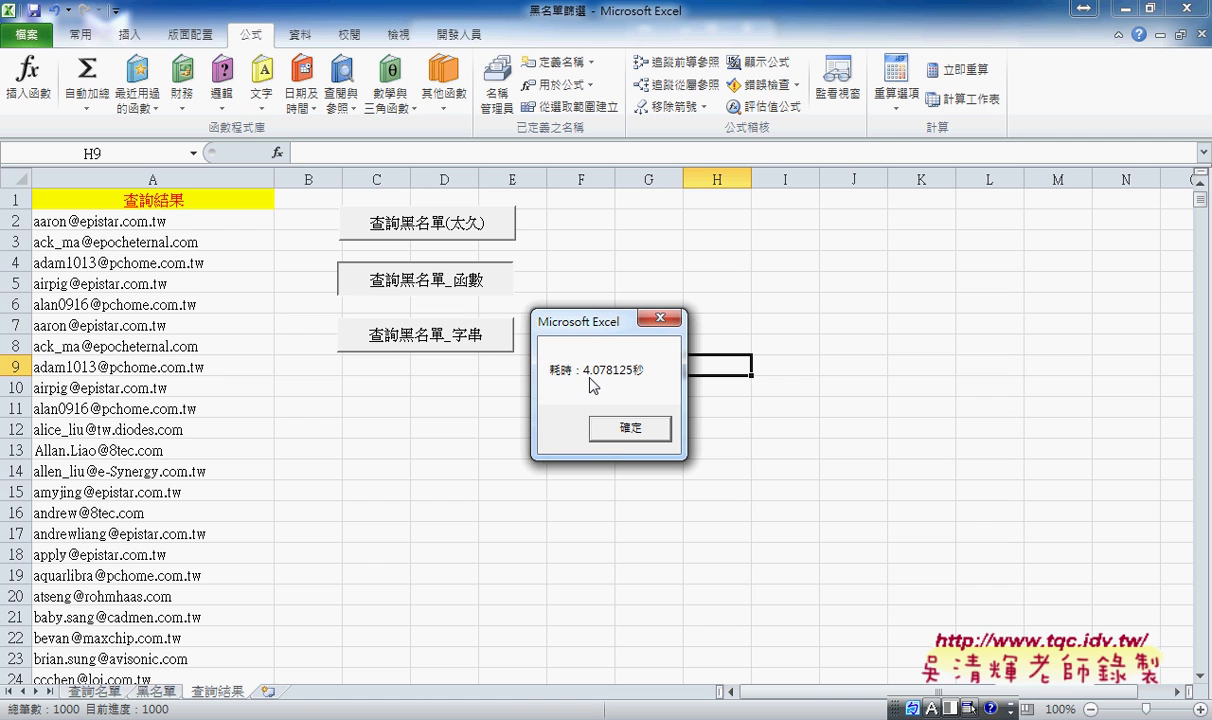
pyautogui.click(625, 428)
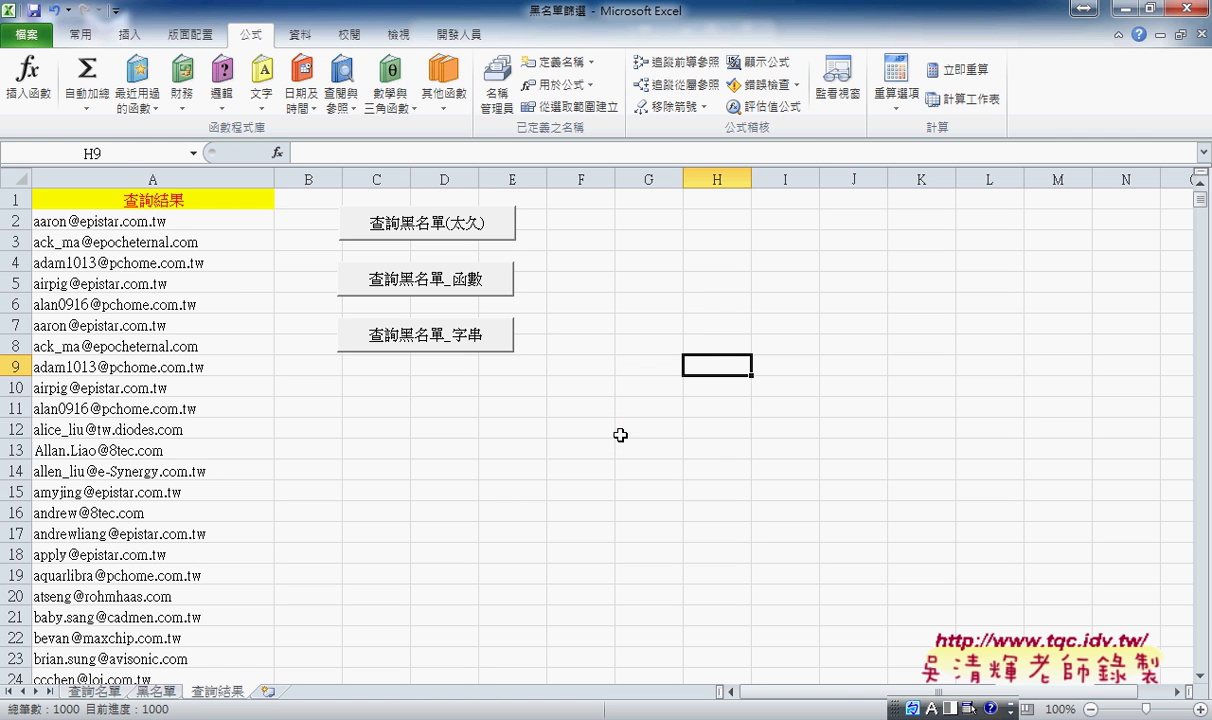
# Rerun the query, clear the copied result e-mails from column A, and run it once more
pyautogui.click(425, 284)
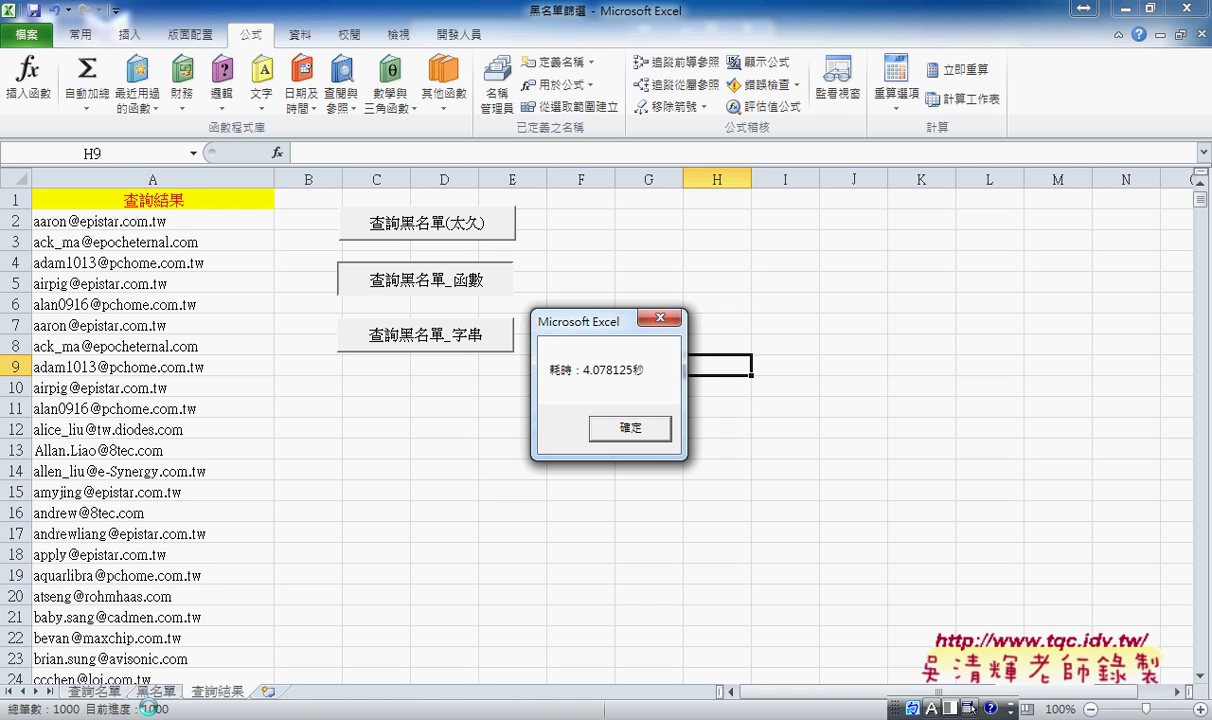
pyautogui.click(614, 428)
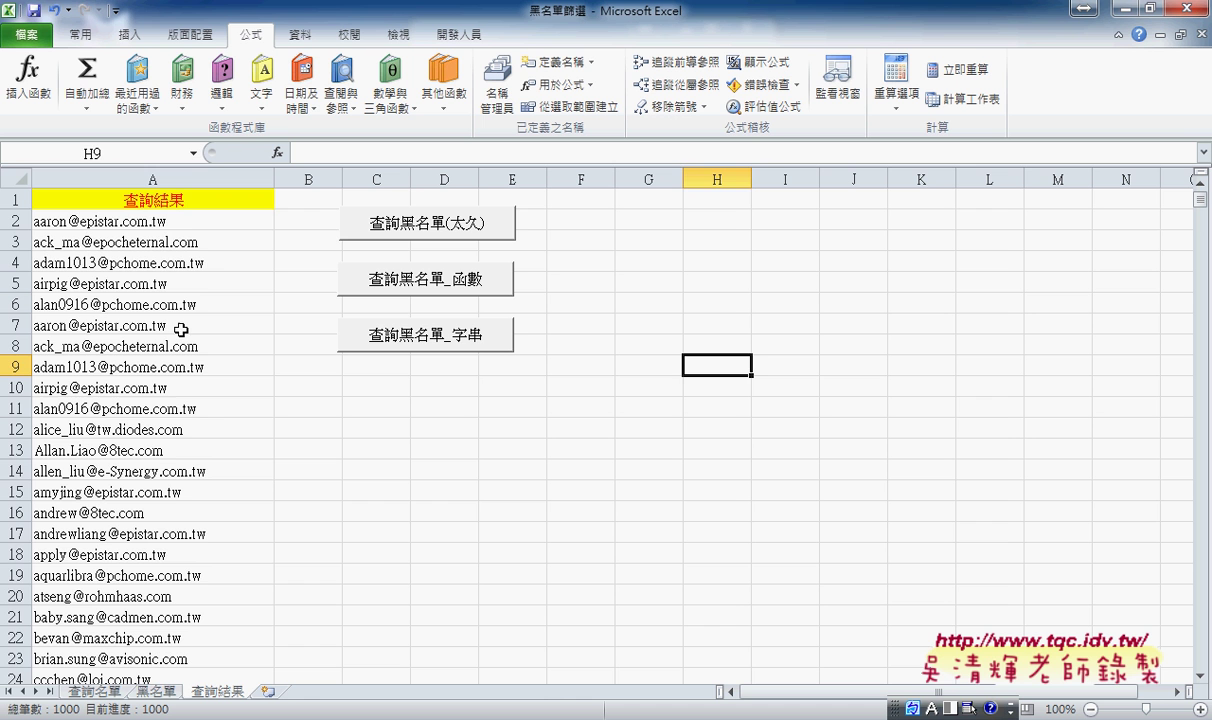
pyautogui.click(160, 222)
pyautogui.hotkey('ctrl', 'shift', 'Down')
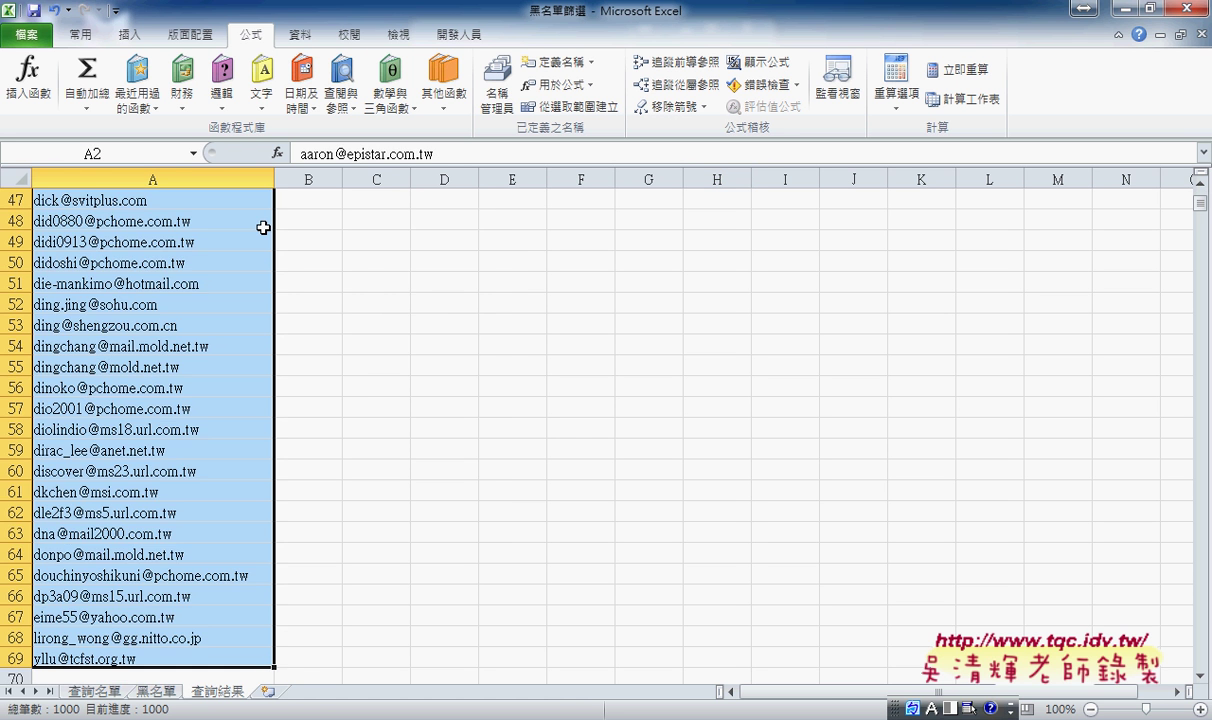
pyautogui.press('Delete')
pyautogui.click(581, 428)
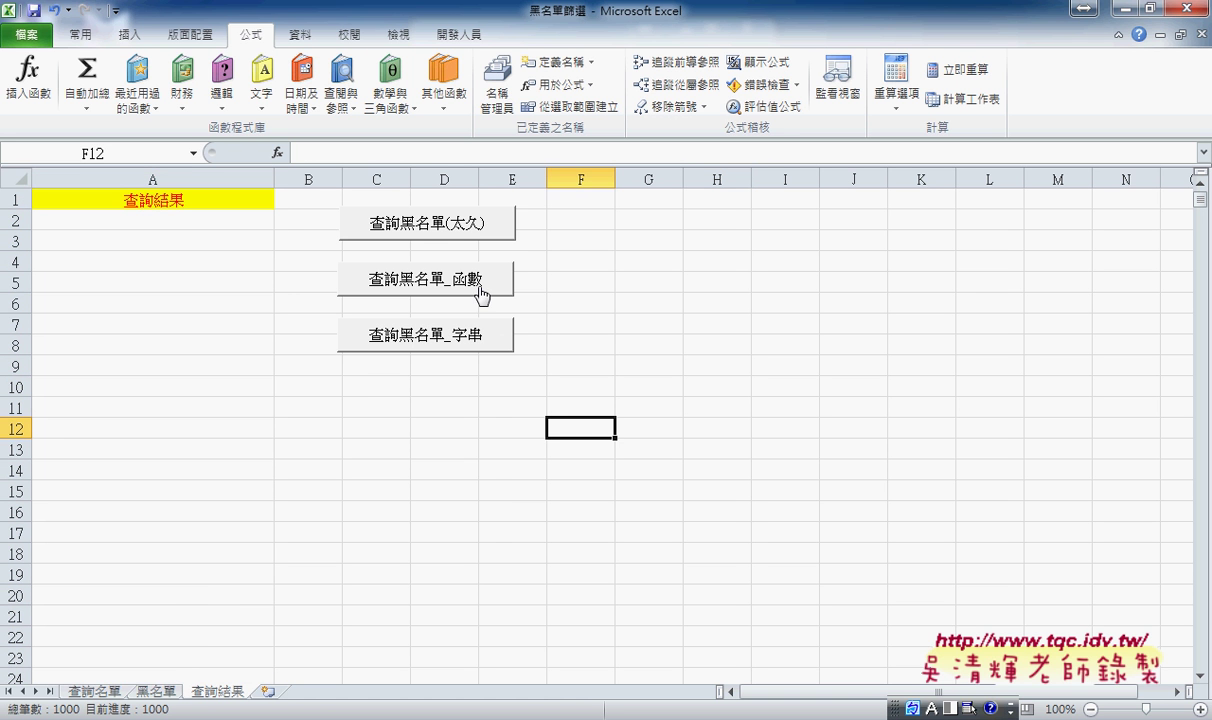
pyautogui.click(470, 280)
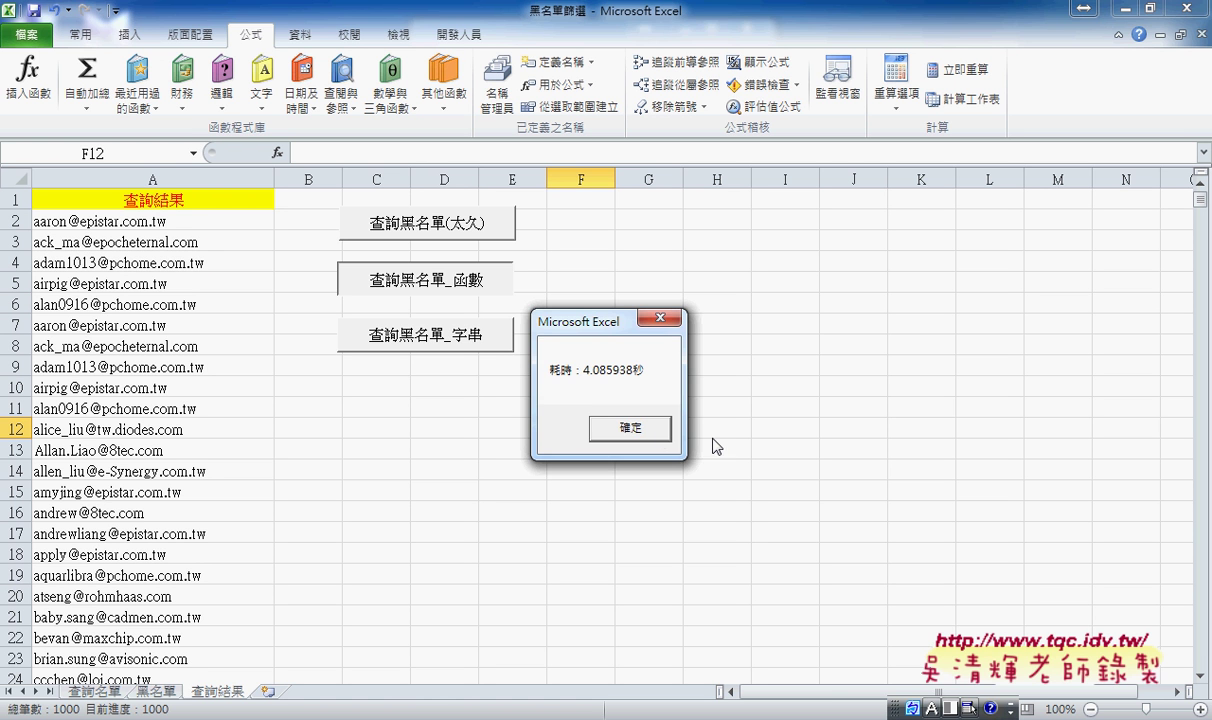
pyautogui.click(627, 424)
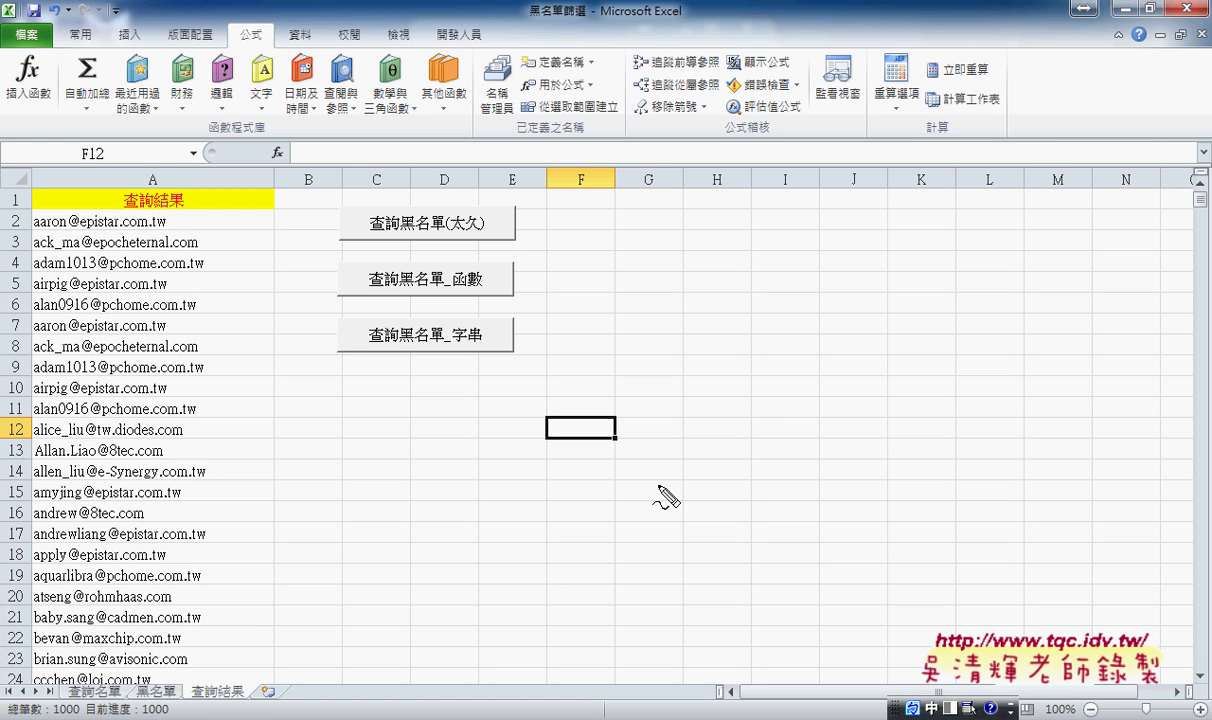
# Draw on-screen notes marking the 查詢名單 and 查詢結果 sheet tabs with 1 and 3
pyautogui.press('shift')
pyautogui.moveTo(103, 710); pyautogui.dragTo(122, 707)
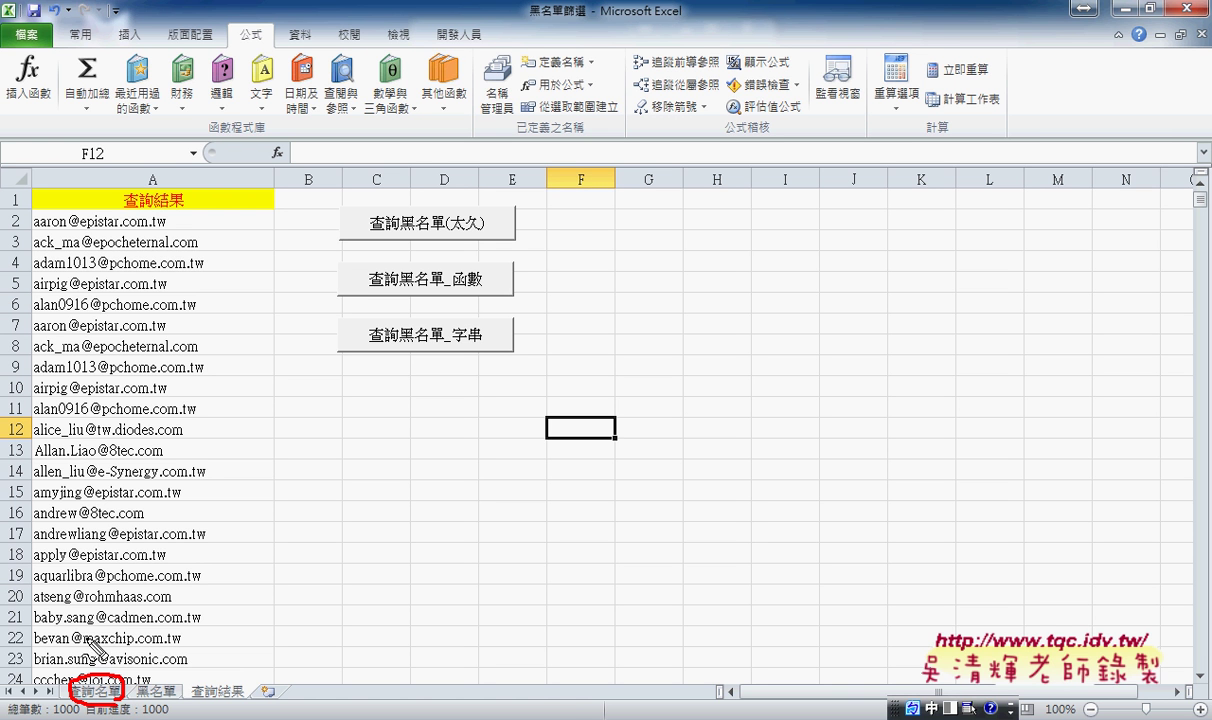
pyautogui.moveTo(95, 634); pyautogui.dragTo(90, 668)
pyautogui.moveTo(219, 642); pyautogui.dragTo(220, 664)
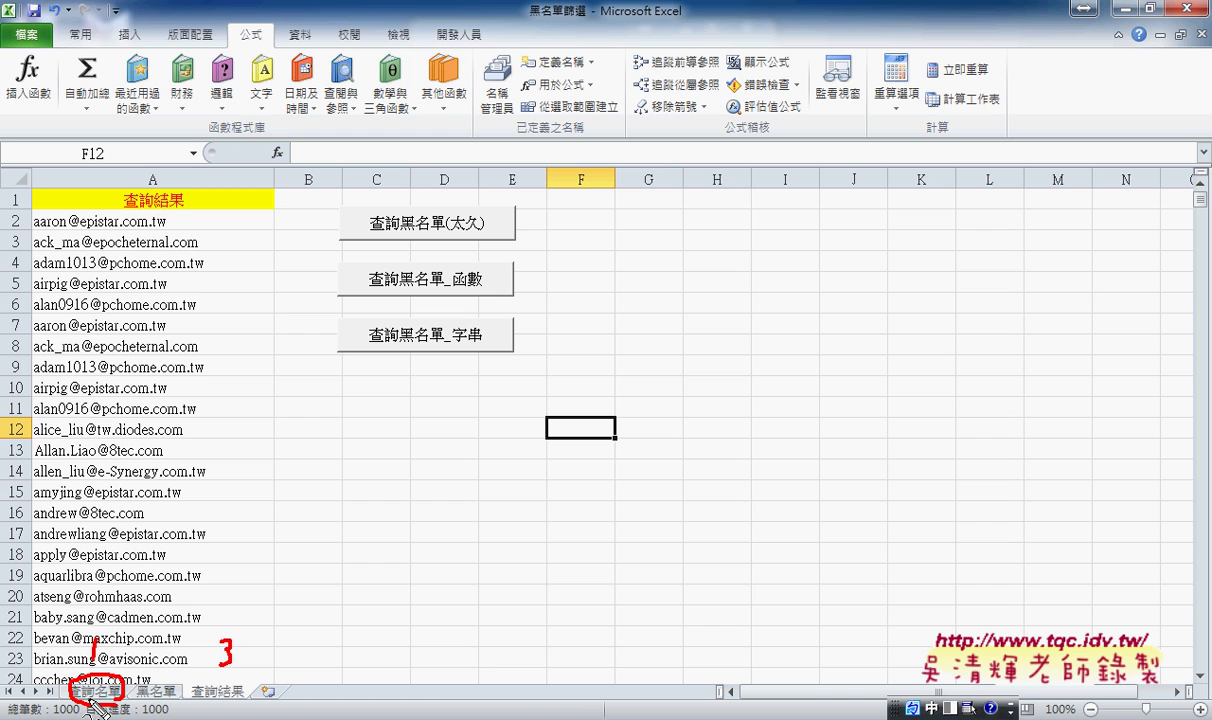
pyautogui.moveTo(64, 660)
pyautogui.mouseDown()
pyautogui.moveTo(72, 686)
pyautogui.moveTo(117, 672)
pyautogui.mouseUp()
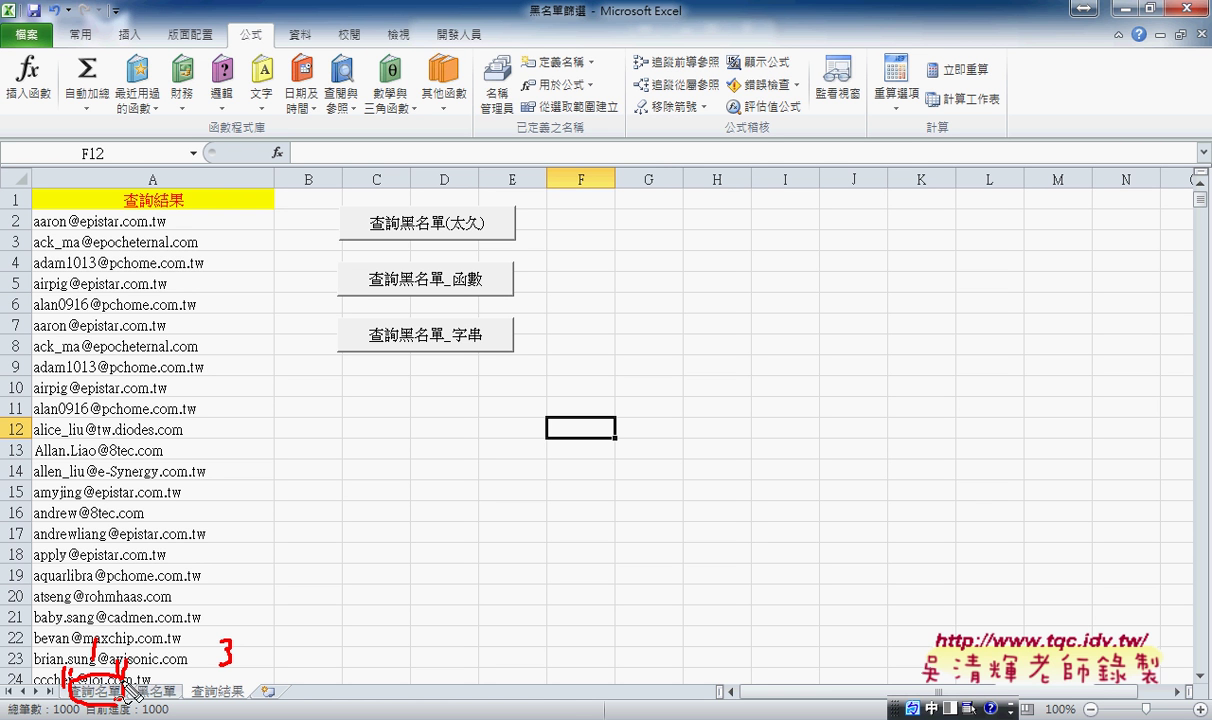
pyautogui.moveTo(192, 656)
pyautogui.mouseDown()
pyautogui.moveTo(188, 671)
pyautogui.moveTo(240, 676)
pyautogui.mouseUp()
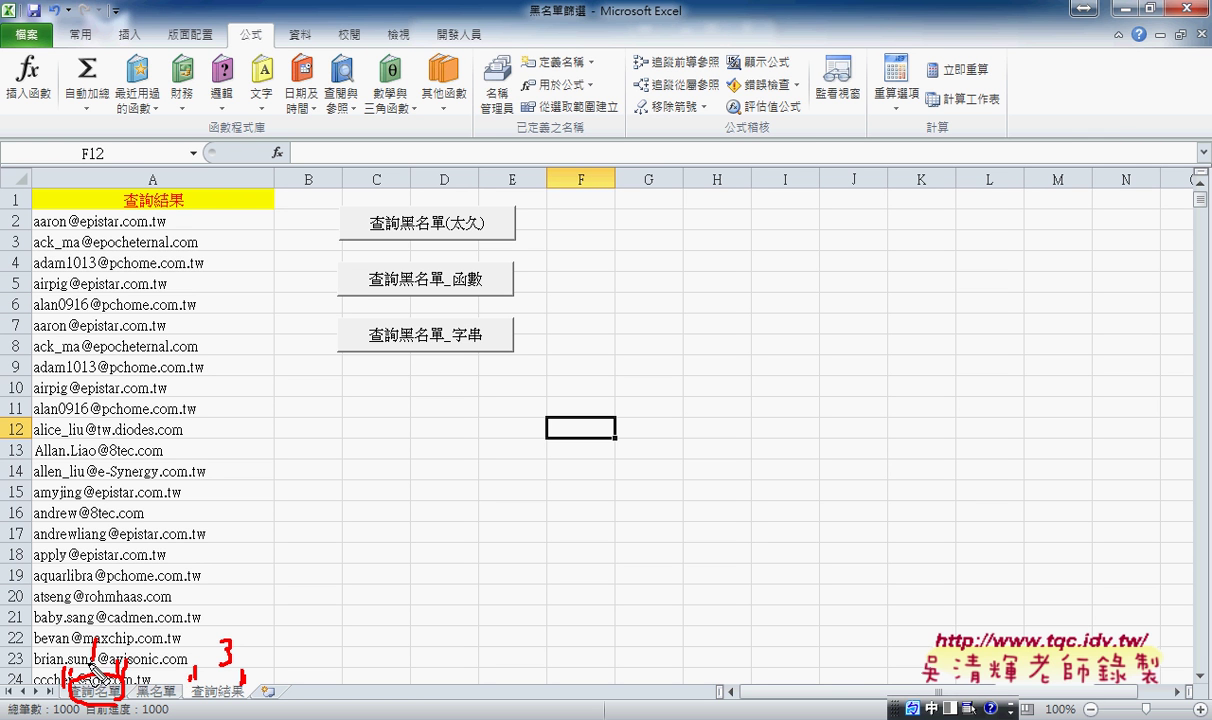
pyautogui.moveTo(112, 640); pyautogui.dragTo(103, 660)
pyautogui.moveTo(226, 634); pyautogui.dragTo(238, 646)
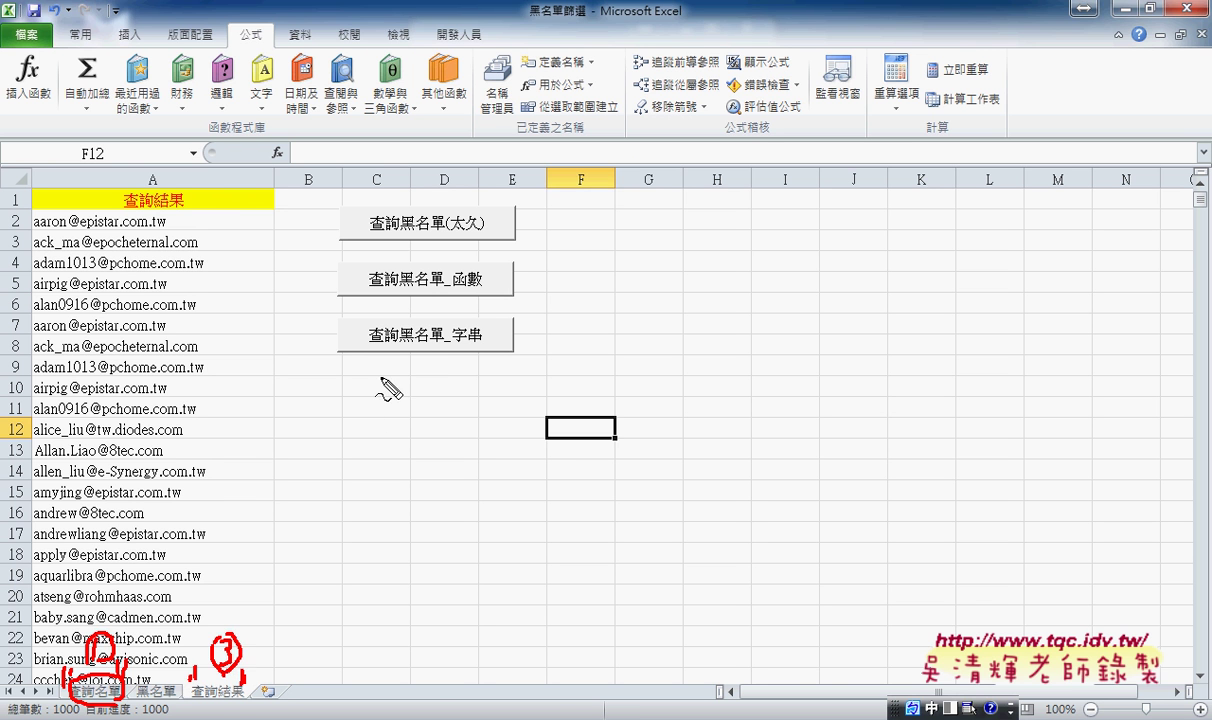
# Open the assigned-macro settings for the 查詢黑名單_函數 button
pyautogui.keyDown('ctrl'); pyautogui.click(448, 273); pyautogui.keyUp('ctrl')
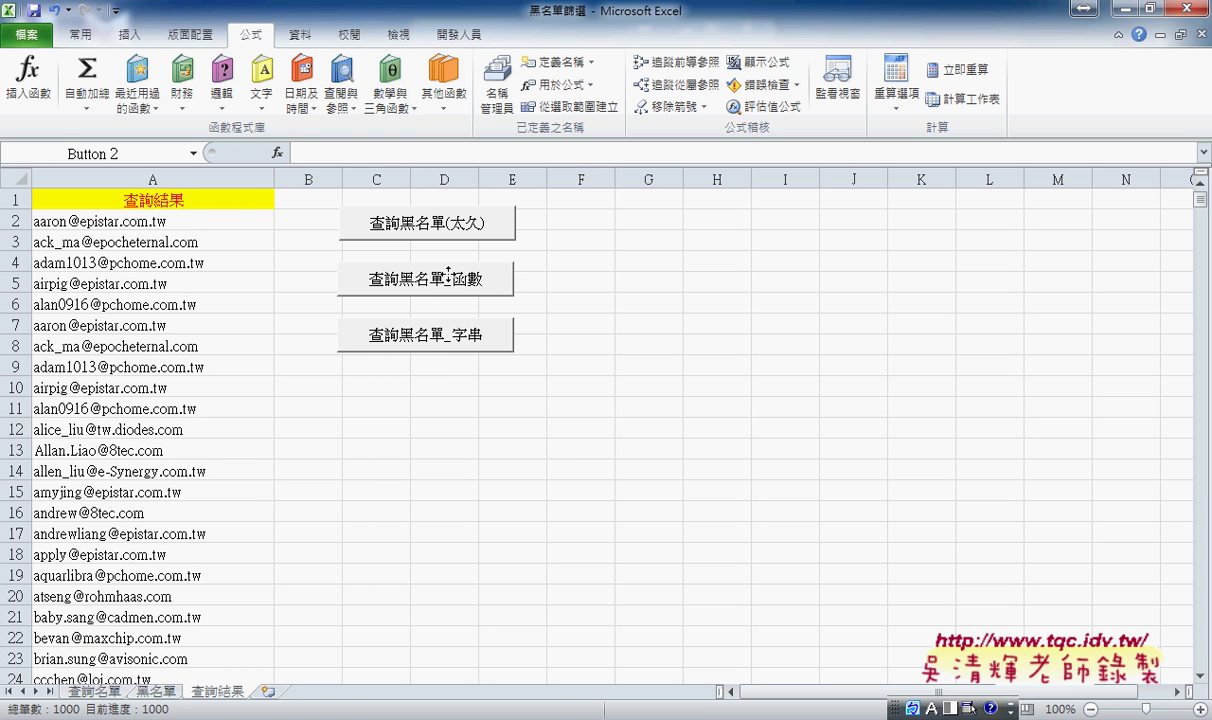
pyautogui.rightClick(448, 273)
pyautogui.click(520, 432)
pyautogui.click(662, 318)
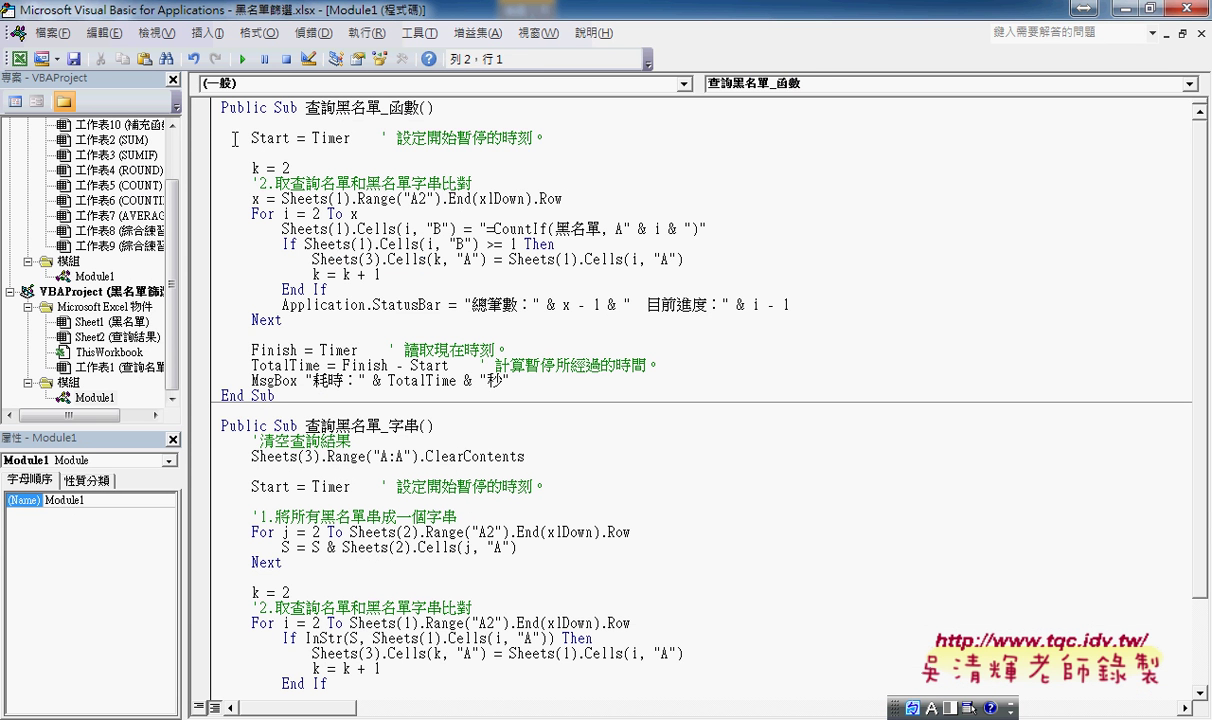
pyautogui.click(199, 138)
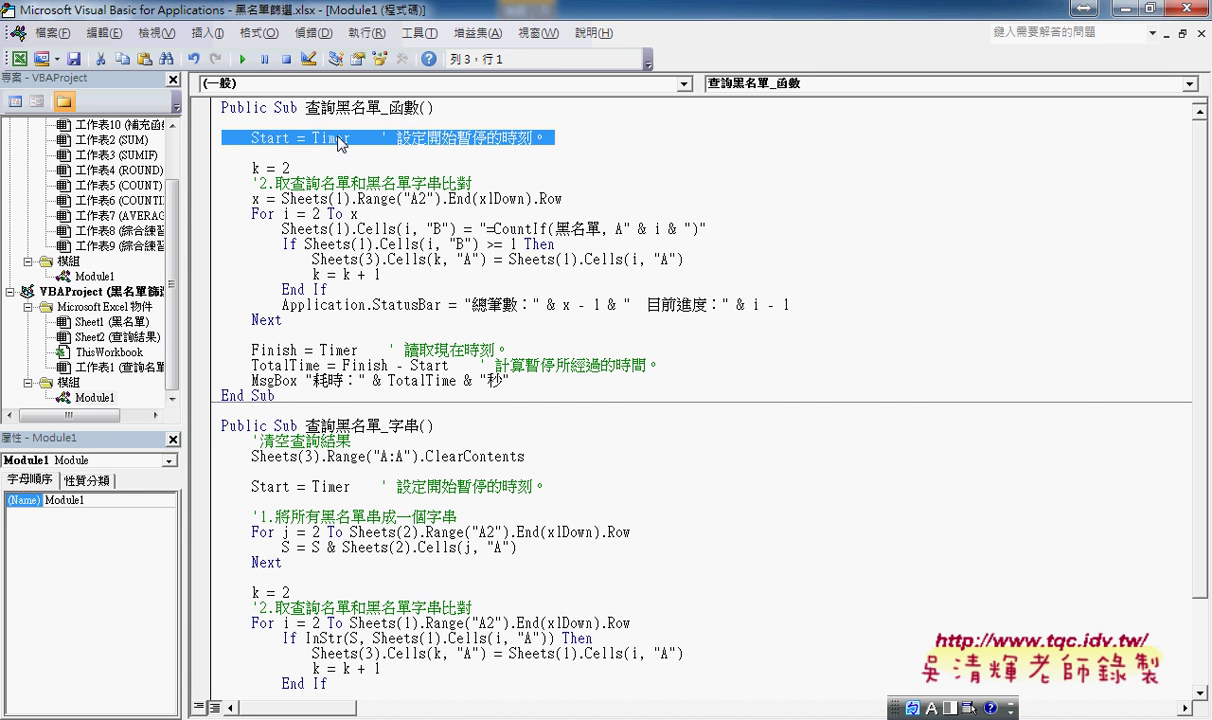
pyautogui.click(338, 140)
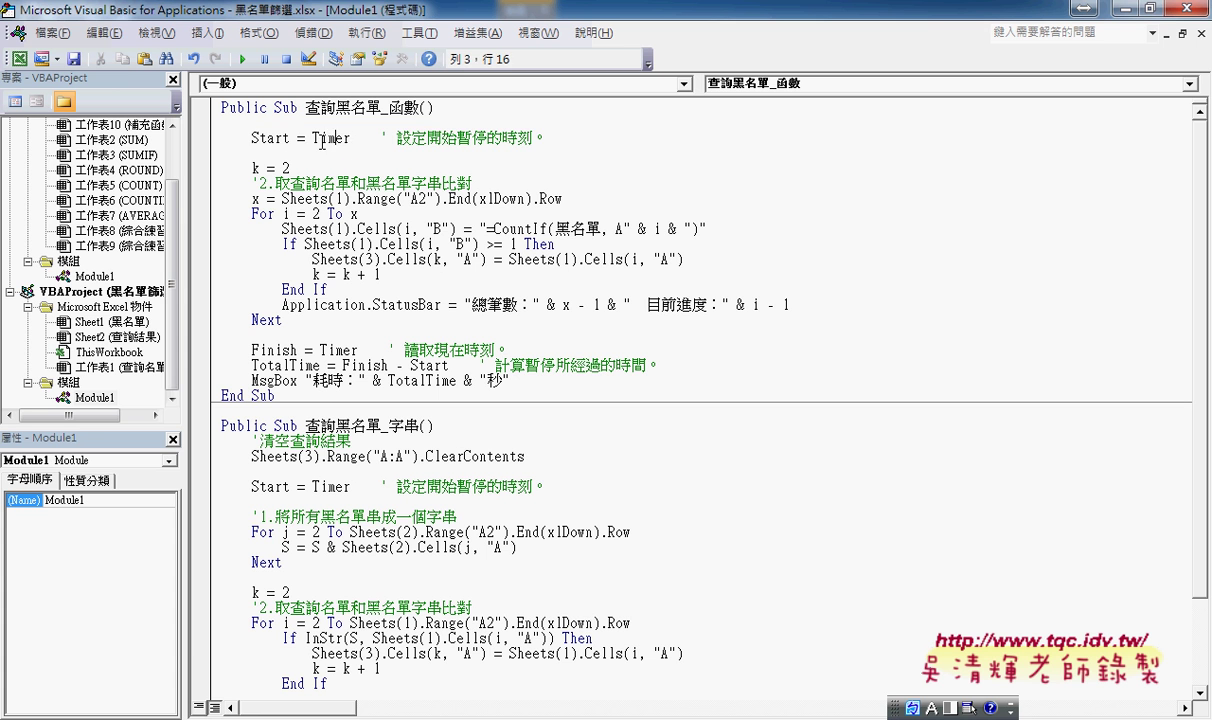
pyautogui.doubleClick(322, 140)
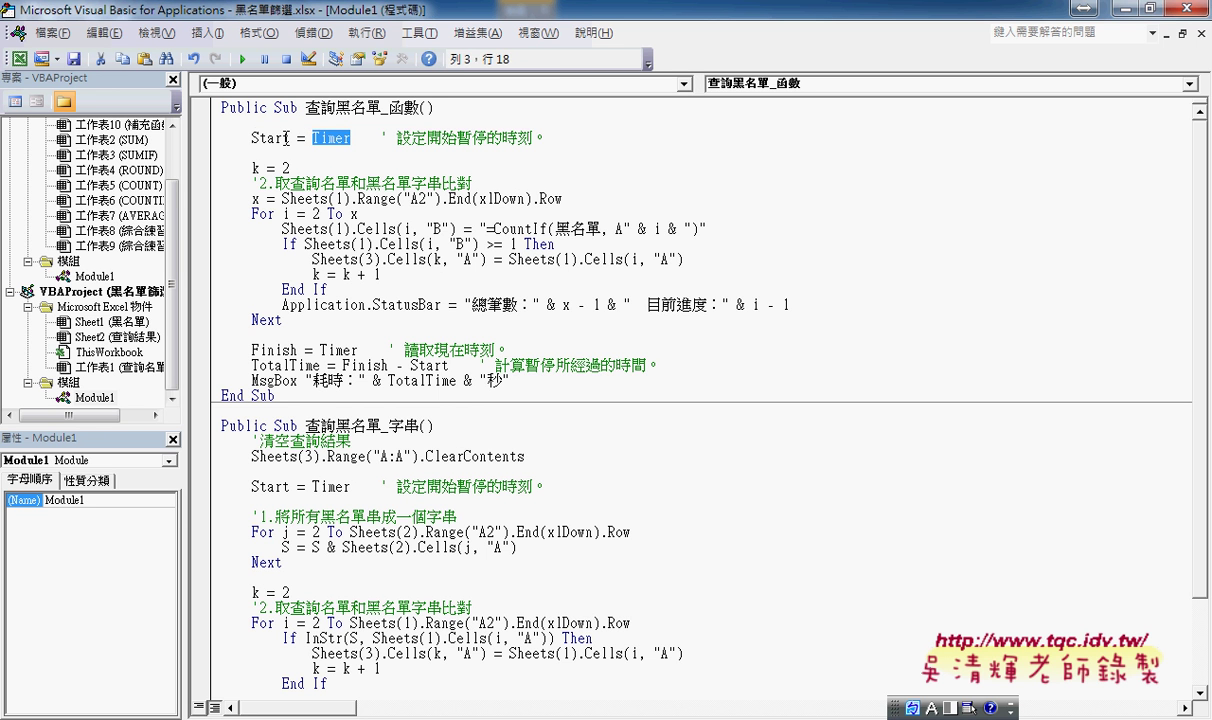
pyautogui.moveTo(254, 137); pyautogui.dragTo(290, 137)
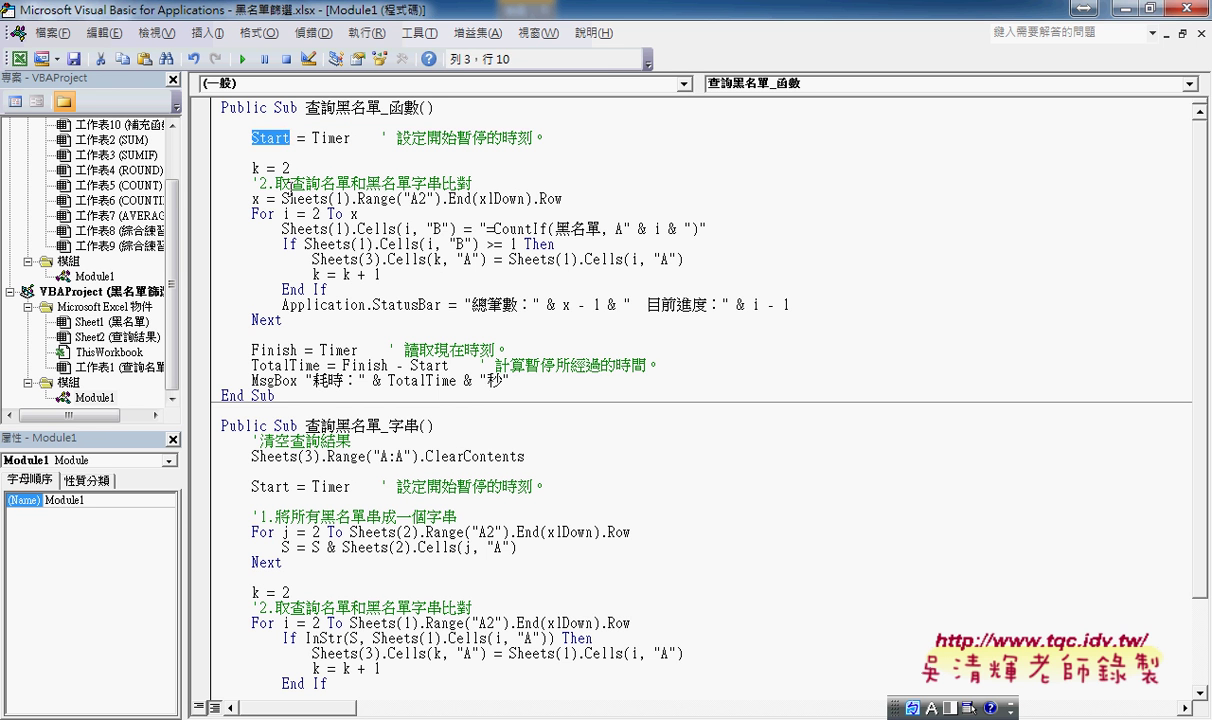
pyautogui.moveTo(313, 349)
pyautogui.mouseDown()
pyautogui.moveTo(357, 349)
pyautogui.moveTo(240, 349)
pyautogui.mouseUp()
pyautogui.click(273, 349)
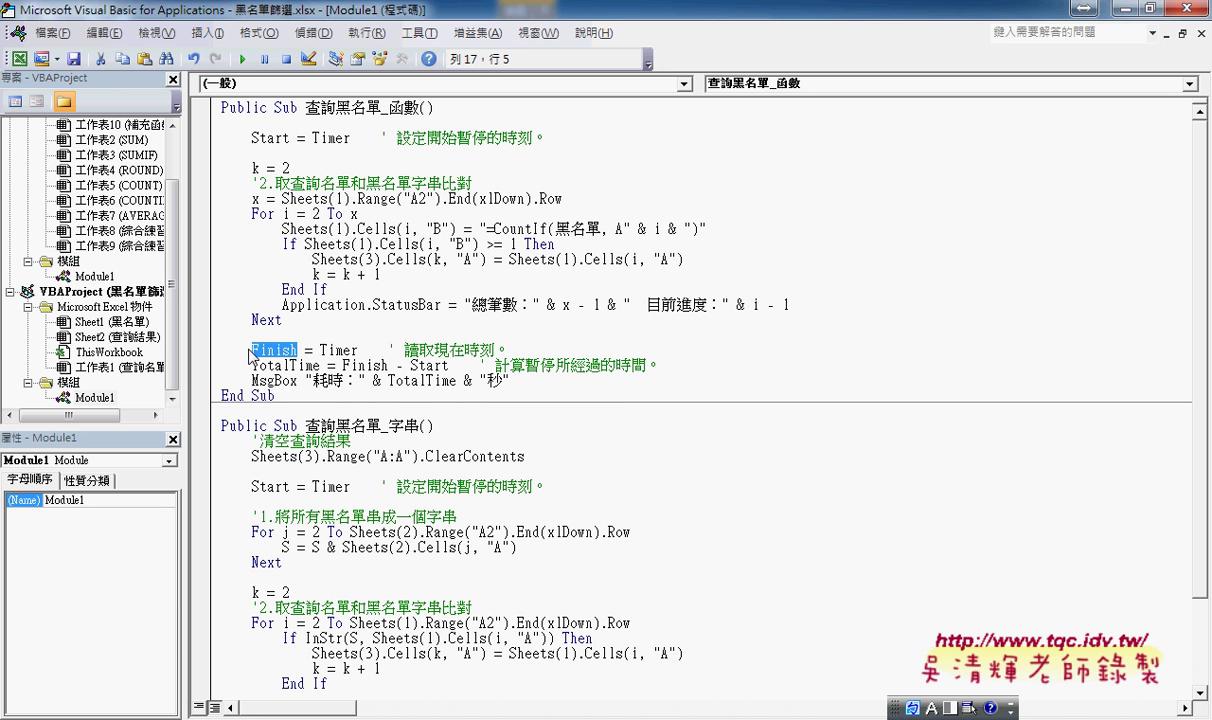
pyautogui.moveTo(350, 137); pyautogui.dragTo(313, 137)
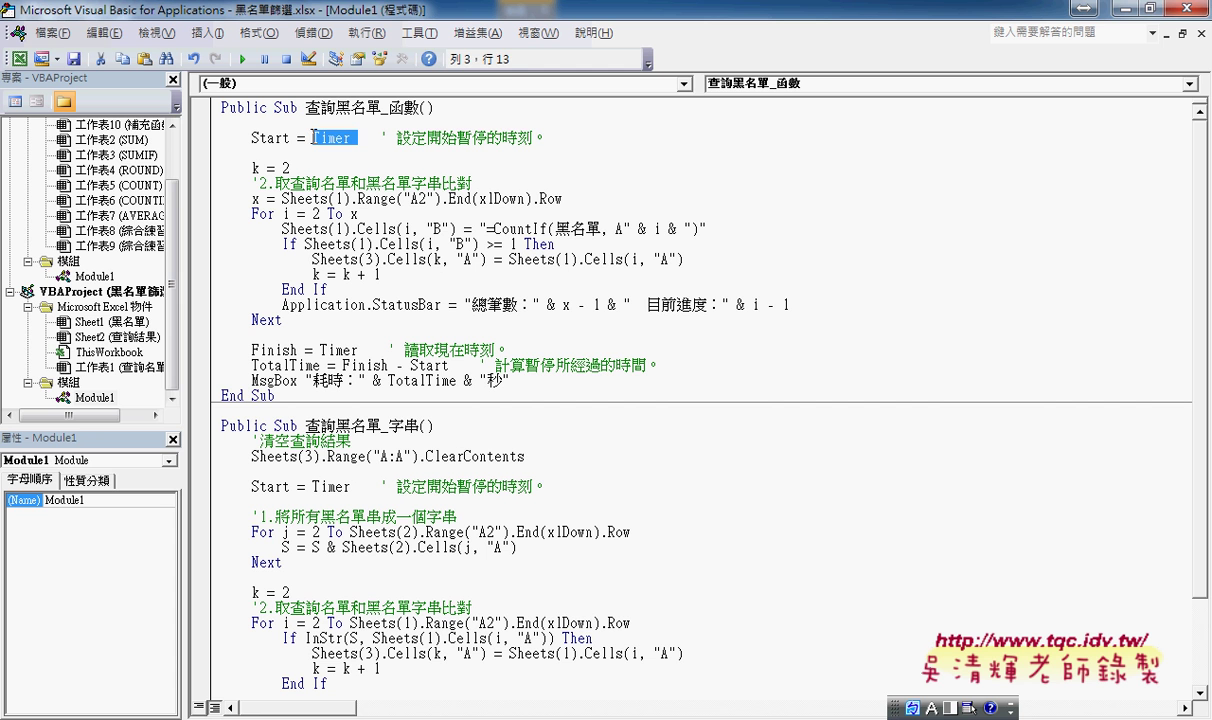
pyautogui.moveTo(357, 349); pyautogui.dragTo(313, 349)
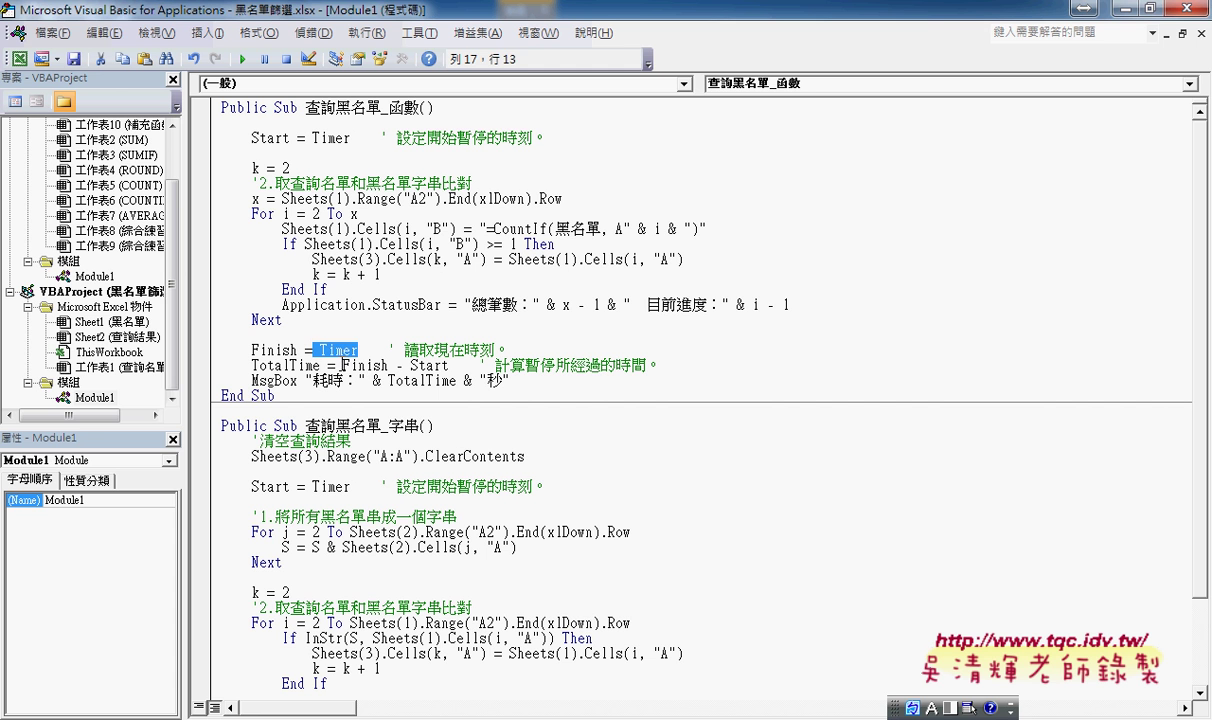
pyautogui.moveTo(343, 365); pyautogui.dragTo(456, 365)
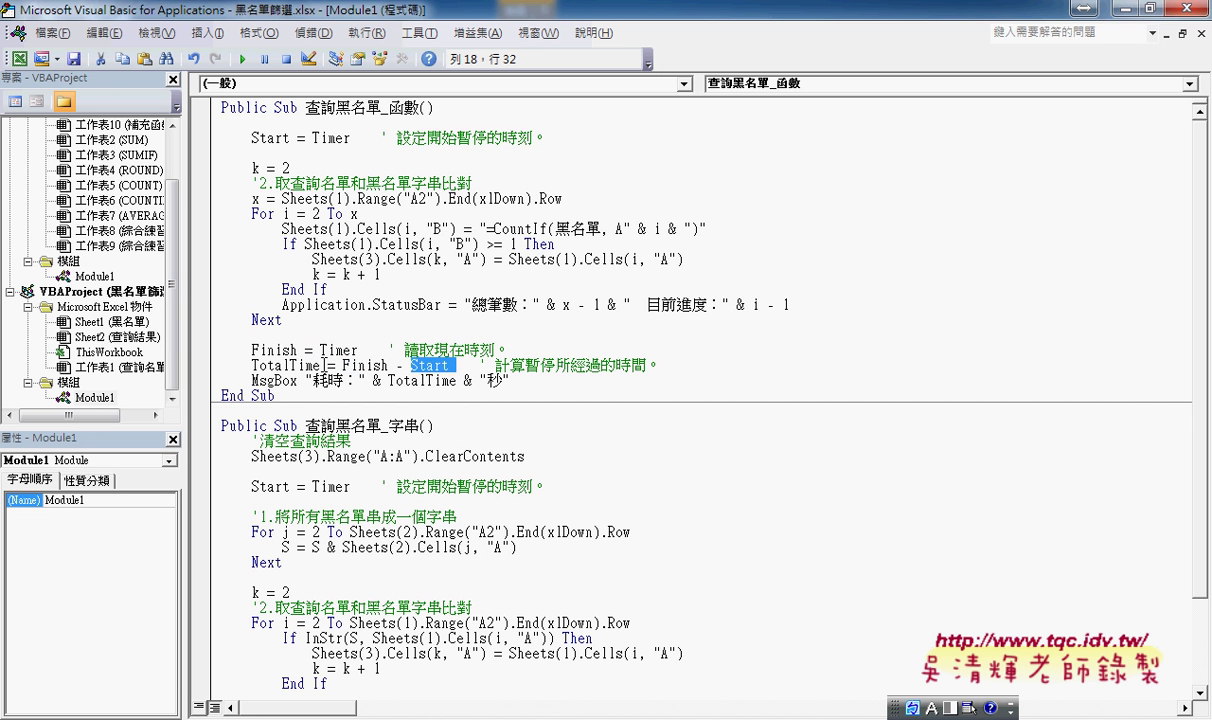
pyautogui.moveTo(321, 365); pyautogui.dragTo(251, 365)
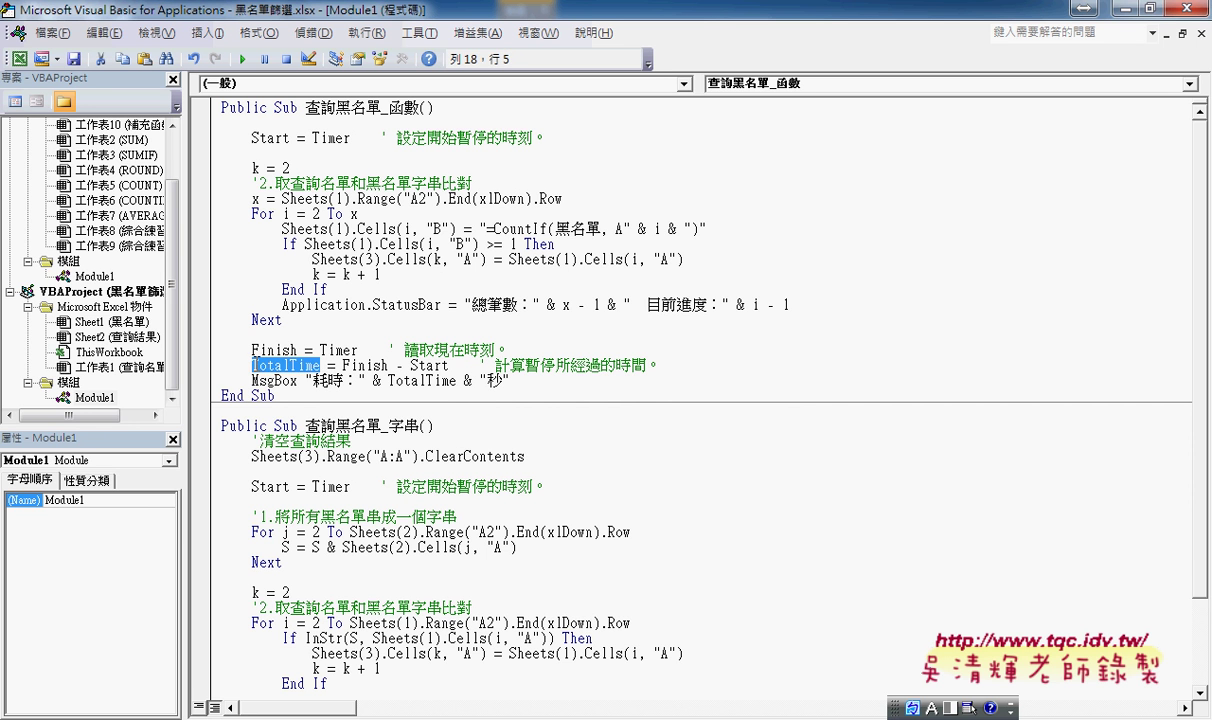
pyautogui.click(389, 380)
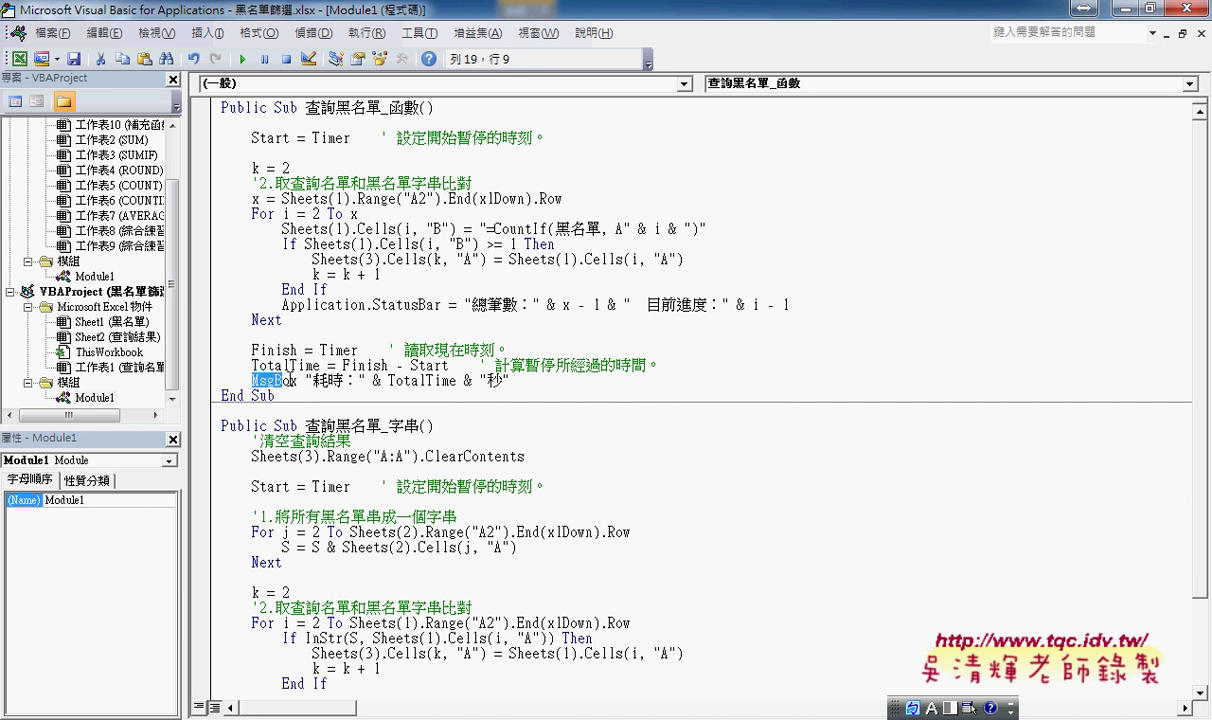
pyautogui.moveTo(252, 380); pyautogui.dragTo(300, 380)
pyautogui.moveTo(283, 320); pyautogui.dragTo(213, 171)
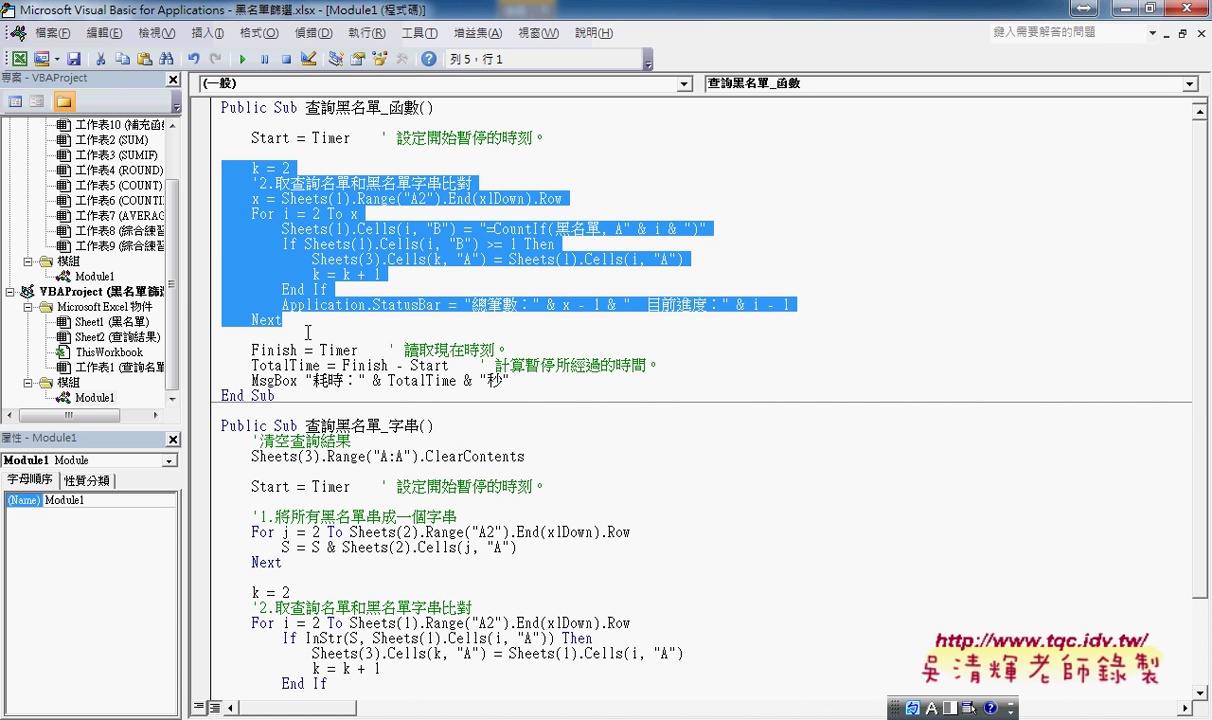
# Select the For keyword in the macro's loop code
pyautogui.click(510, 214)
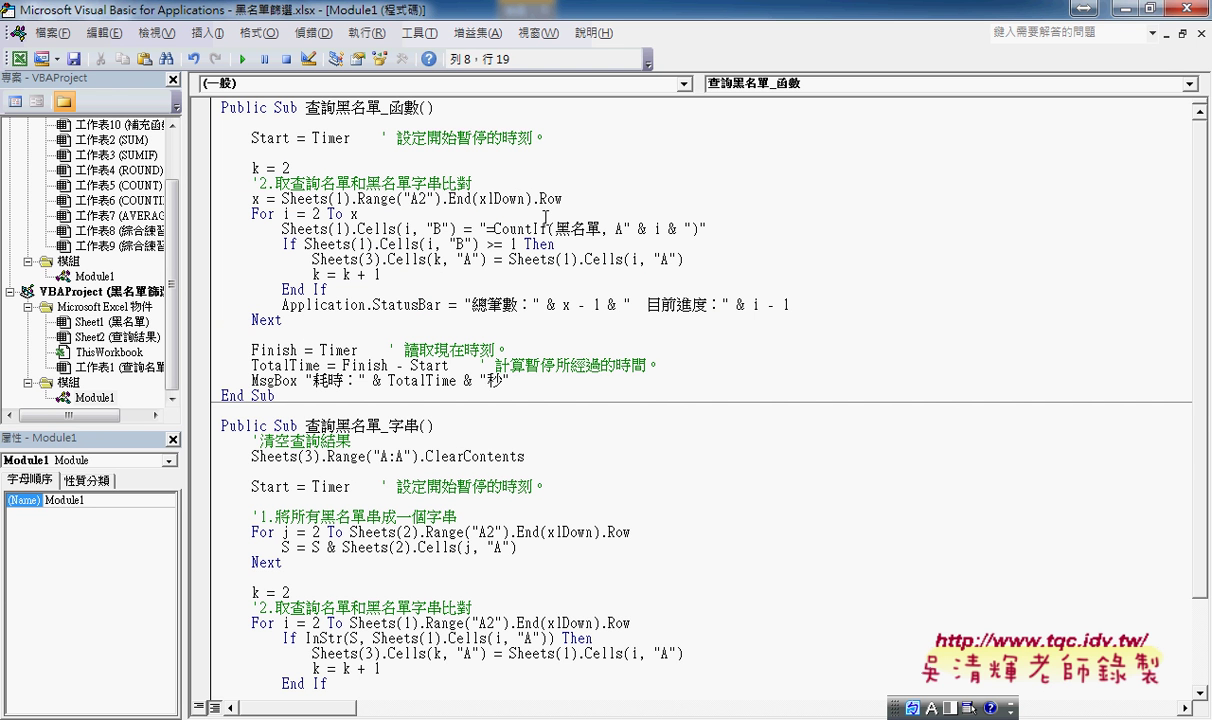
pyautogui.click(262, 214)
pyautogui.moveTo(262, 214); pyautogui.dragTo(273, 213)
# Restore the VBA window to view the 查詢名單 sheet, then bring the code back
pyautogui.doubleClick(372, 9)
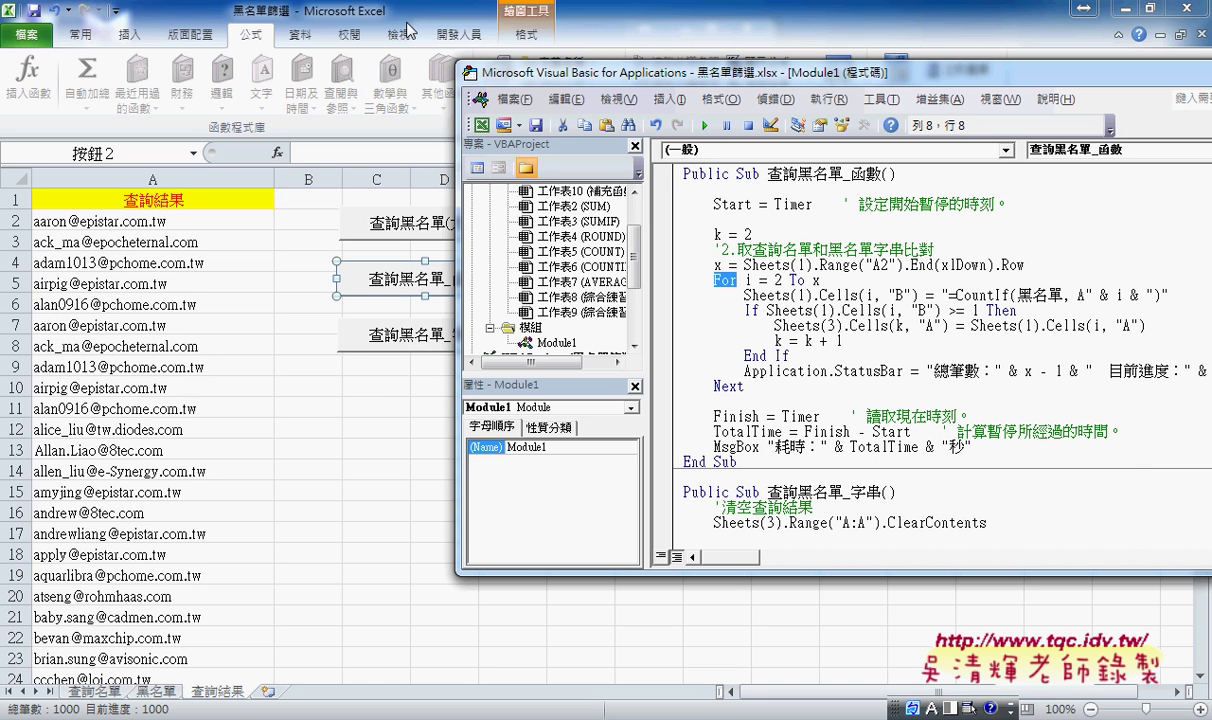
pyautogui.click(97, 691)
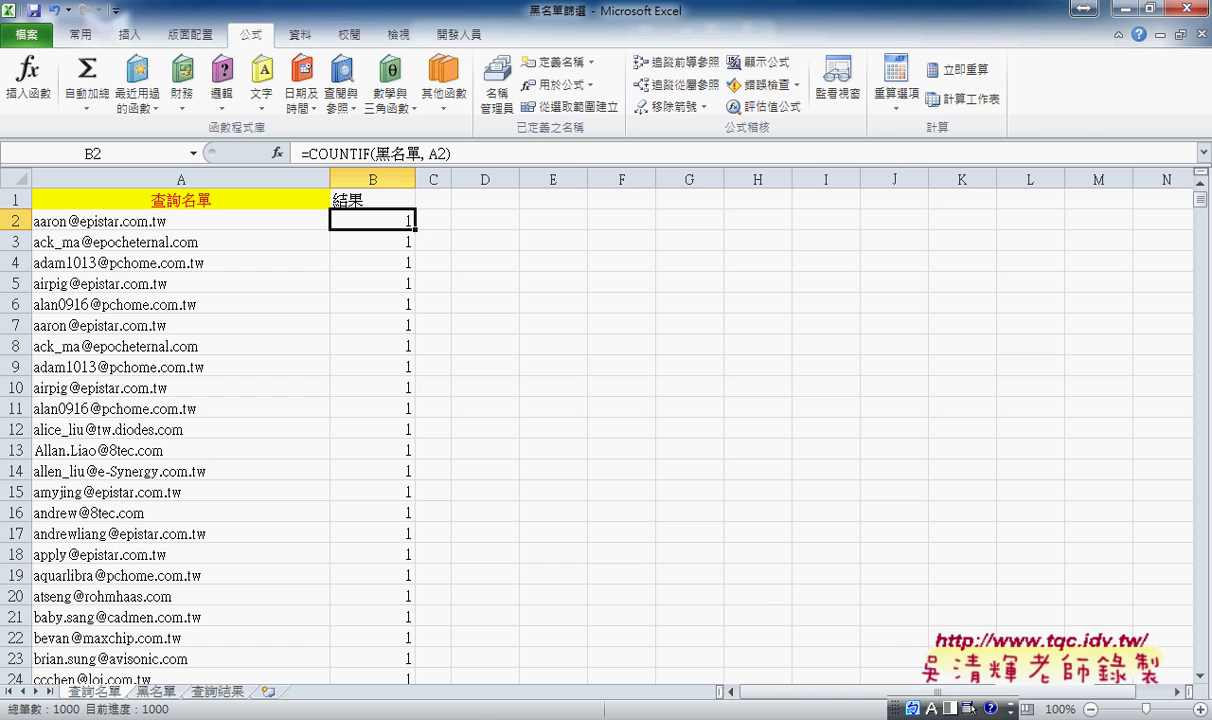
pyautogui.click(608, 580)
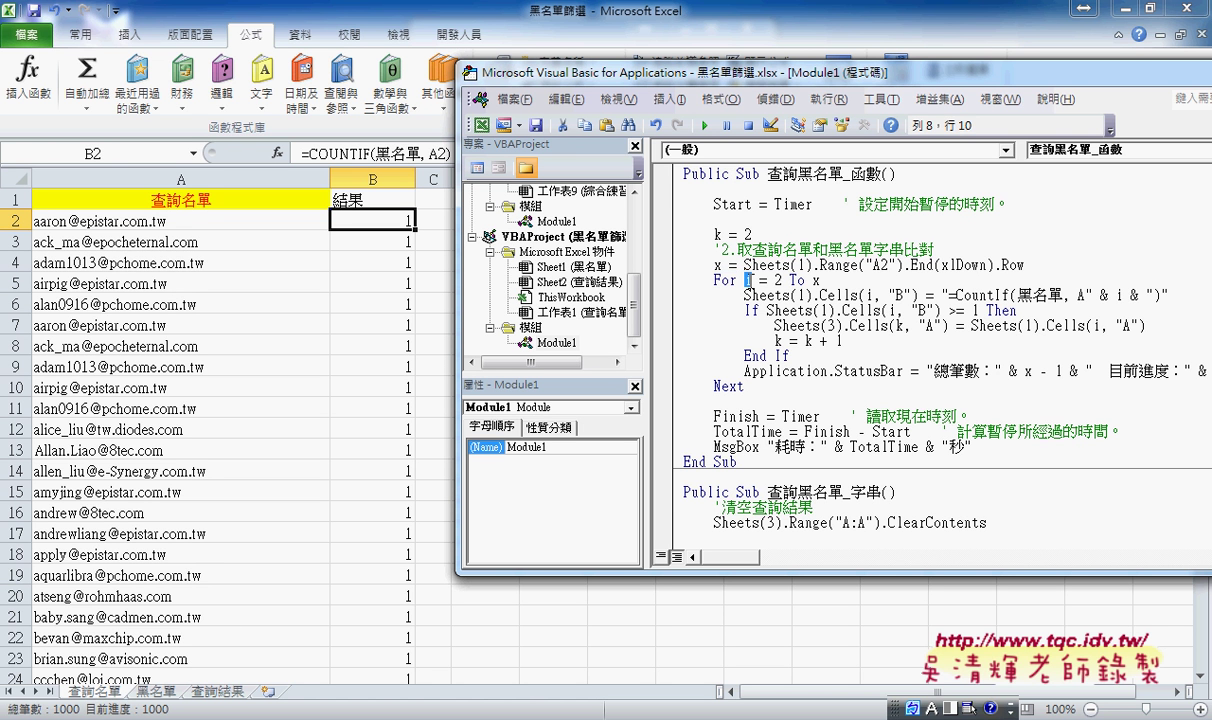
pyautogui.moveTo(744, 281); pyautogui.dragTo(823, 279)
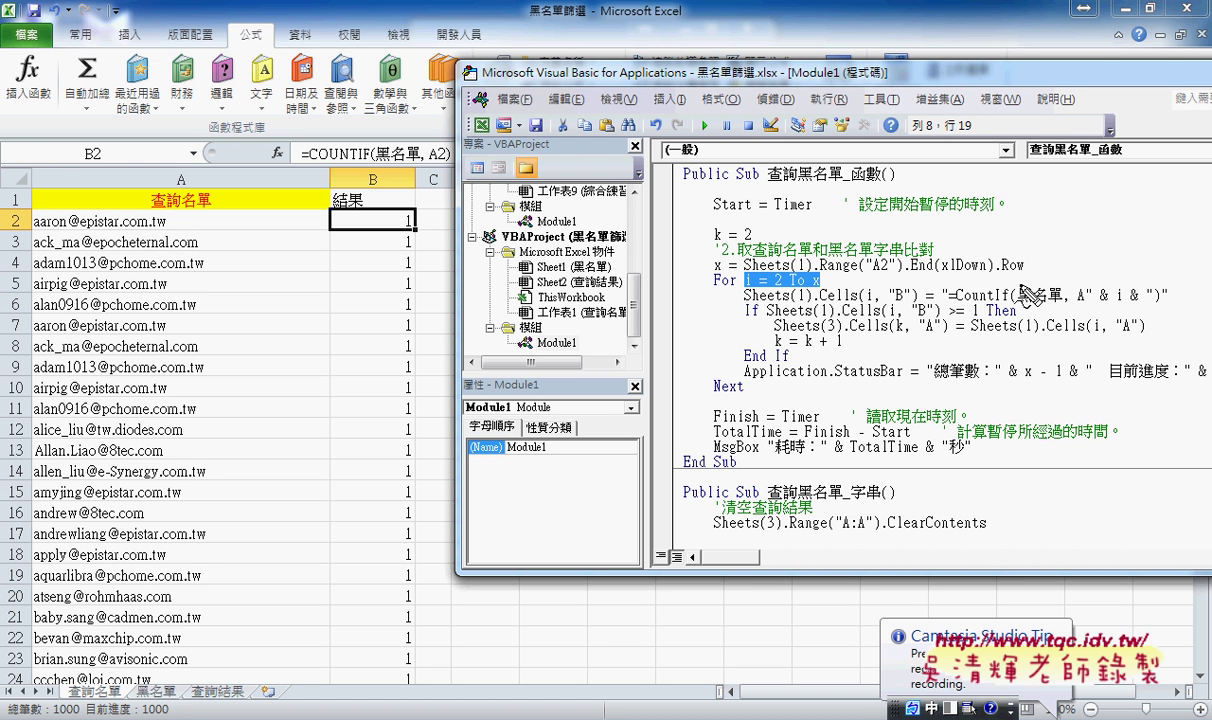
pyautogui.moveTo(824, 272); pyautogui.dragTo(1008, 266)
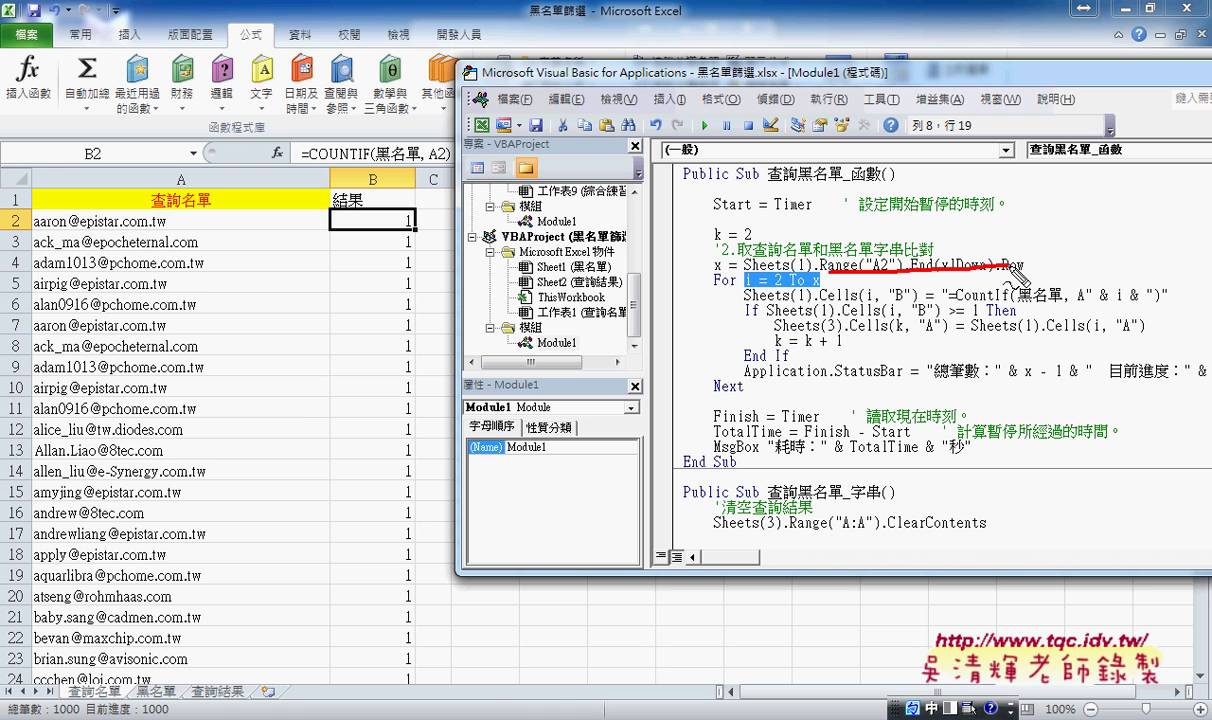
pyautogui.moveTo(811, 272)
pyautogui.mouseDown()
pyautogui.moveTo(752, 274)
pyautogui.moveTo(822, 266)
pyautogui.moveTo(836, 277)
pyautogui.mouseUp()
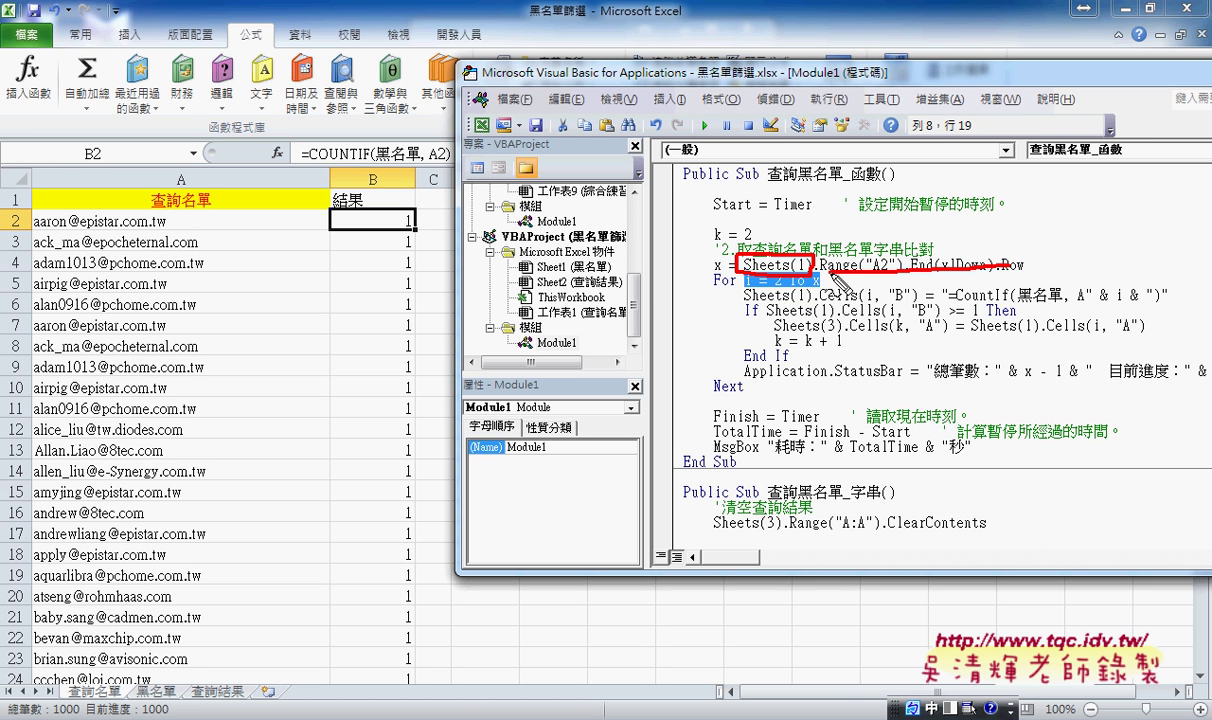
pyautogui.moveTo(112, 226)
pyautogui.mouseDown()
pyautogui.moveTo(64, 231)
pyautogui.moveTo(125, 225)
pyautogui.moveTo(118, 352)
pyautogui.moveTo(188, 322)
pyautogui.mouseUp()
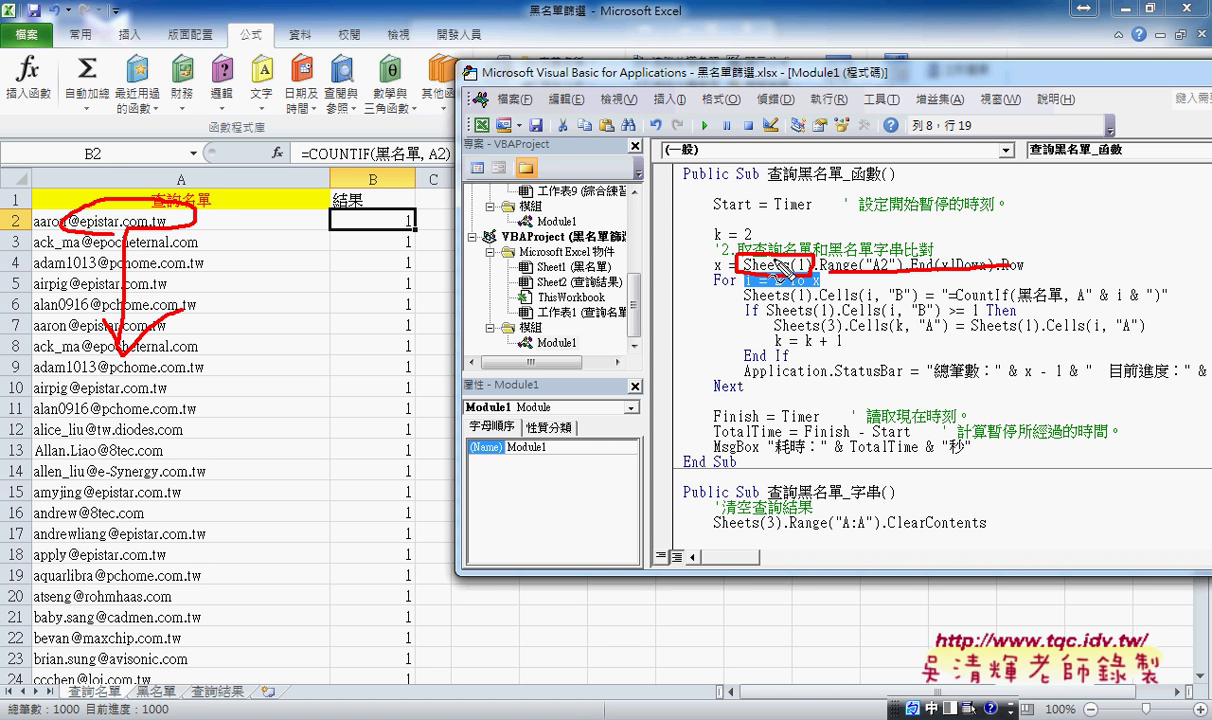
pyautogui.moveTo(716, 258); pyautogui.dragTo(720, 260)
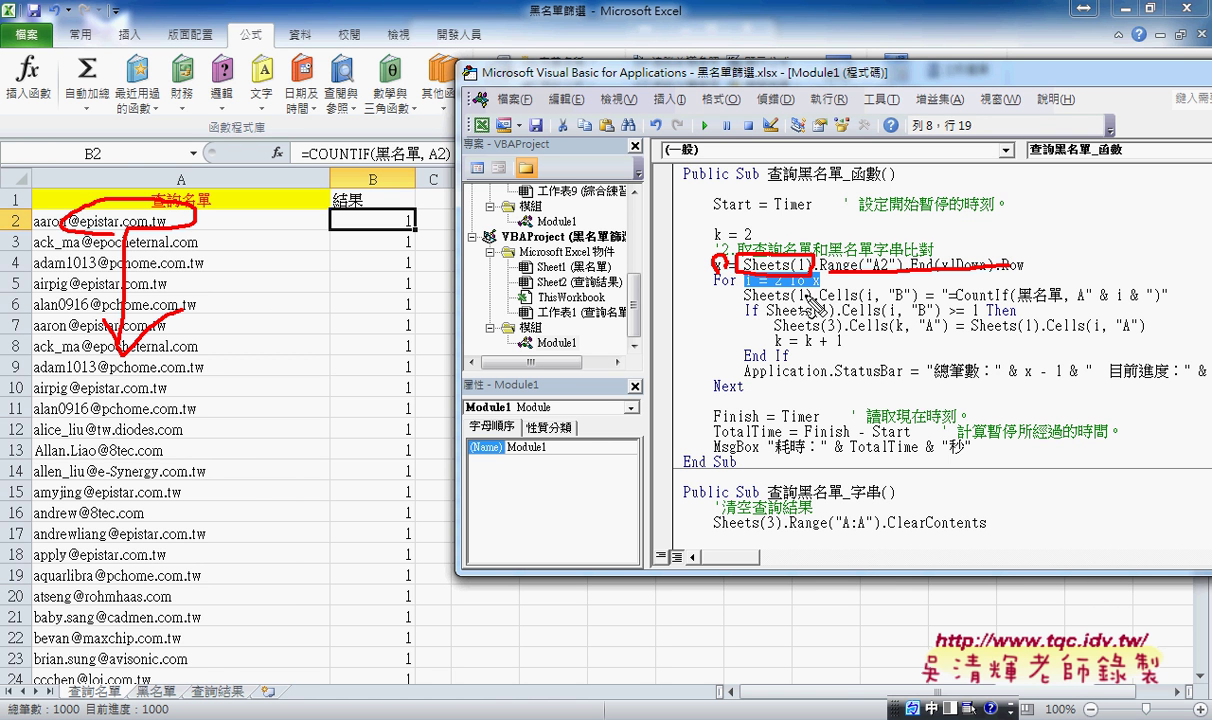
pyautogui.moveTo(813, 279); pyautogui.dragTo(825, 291)
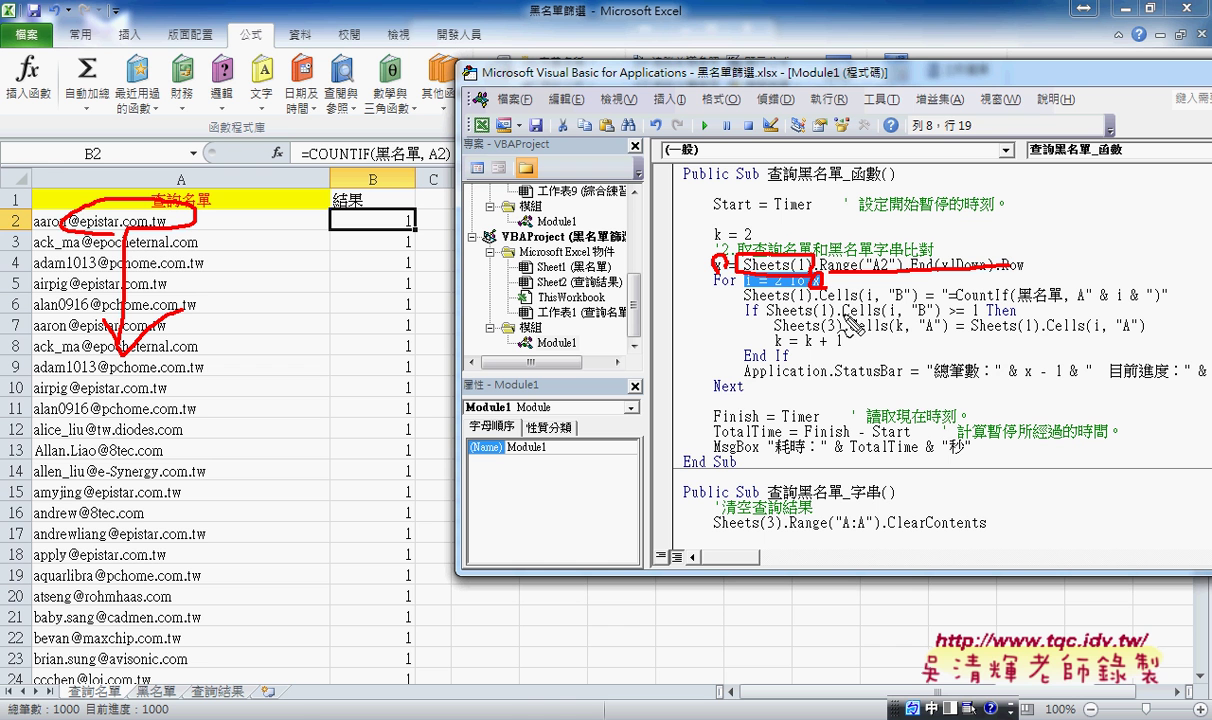
pyautogui.moveTo(714, 394); pyautogui.dragTo(742, 390)
pyautogui.moveTo(378, 200)
pyautogui.mouseDown()
pyautogui.moveTo(345, 157)
pyautogui.moveTo(392, 196)
pyautogui.mouseUp()
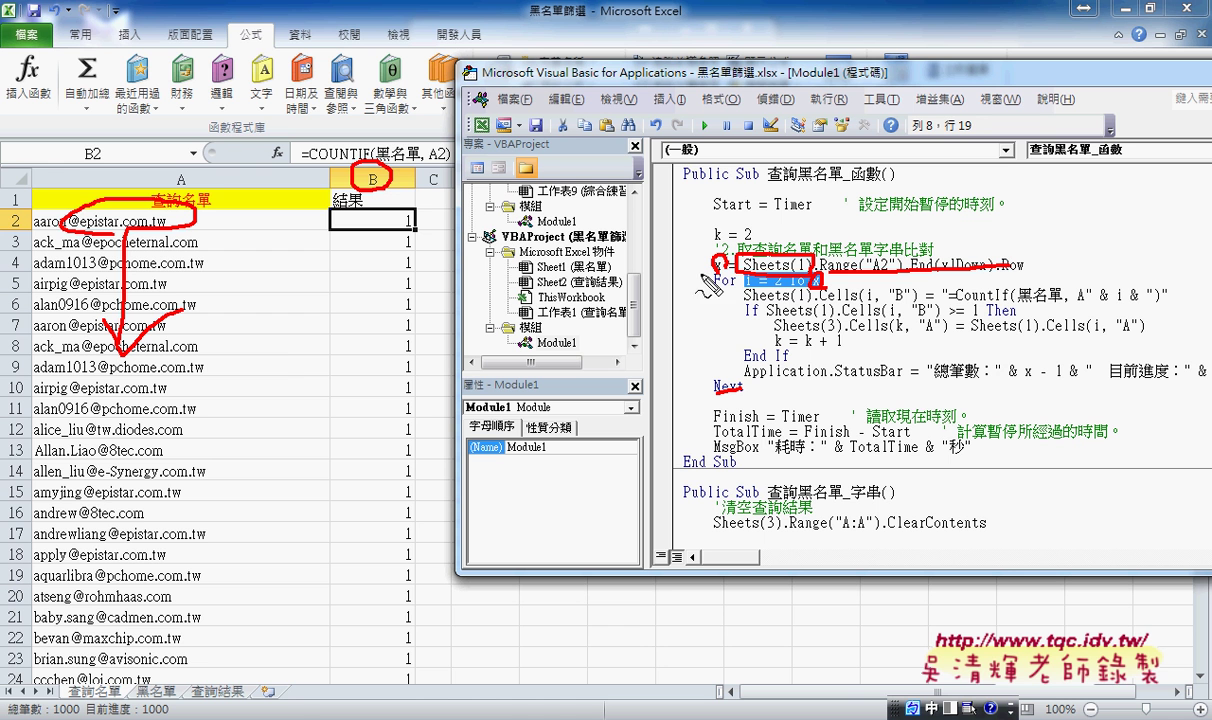
pyautogui.moveTo(948, 298)
pyautogui.mouseDown()
pyautogui.moveTo(1170, 297)
pyautogui.moveTo(945, 284)
pyautogui.moveTo(948, 305)
pyautogui.mouseUp()
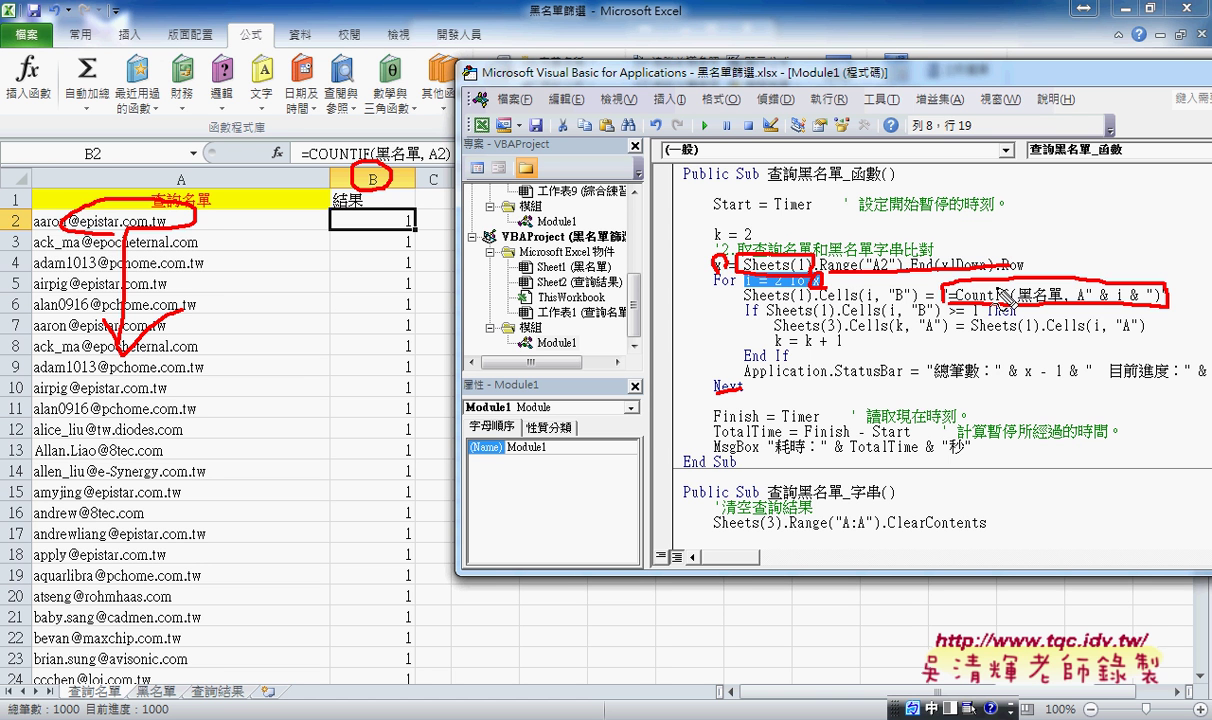
pyautogui.press('Escape')
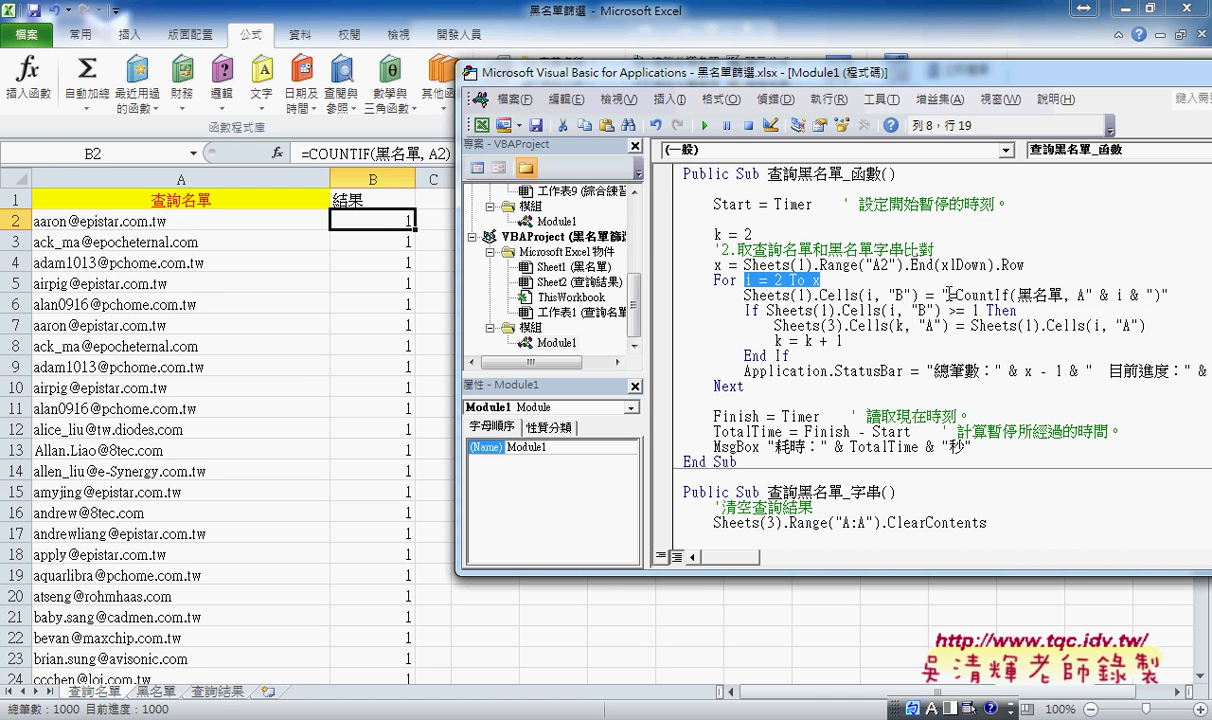
pyautogui.moveTo(942, 296); pyautogui.dragTo(1193, 296)
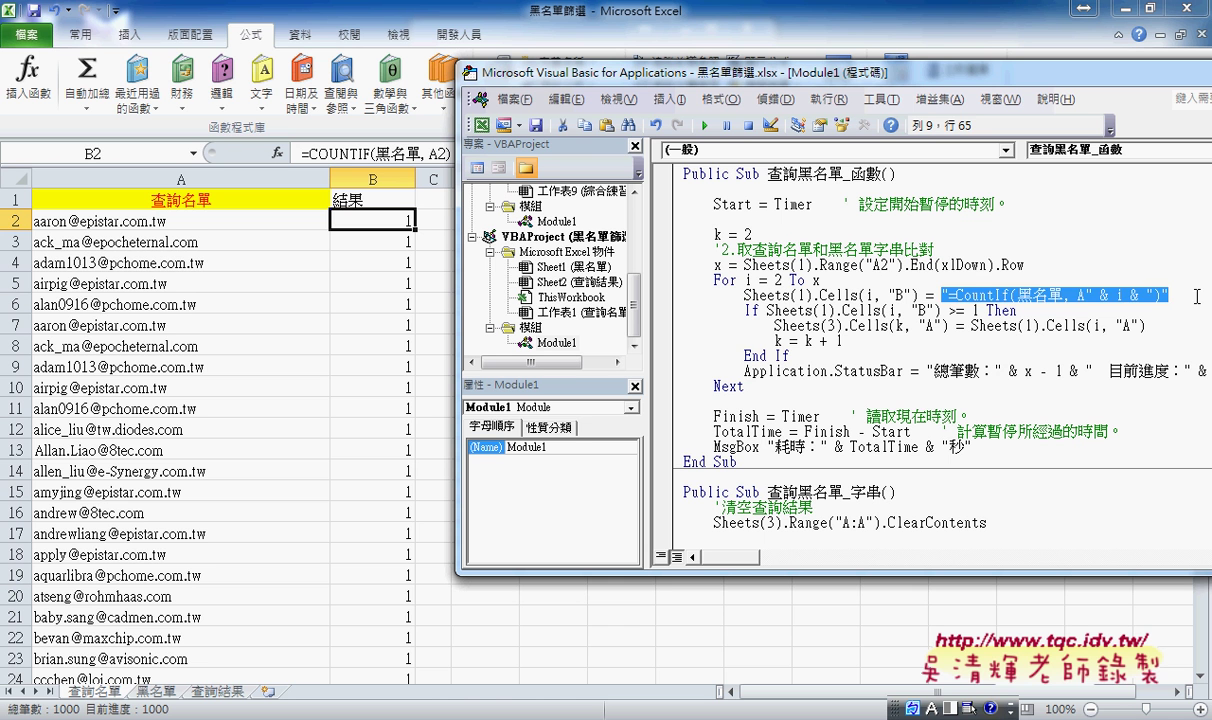
pyautogui.write('""')
pyautogui.press('Left')
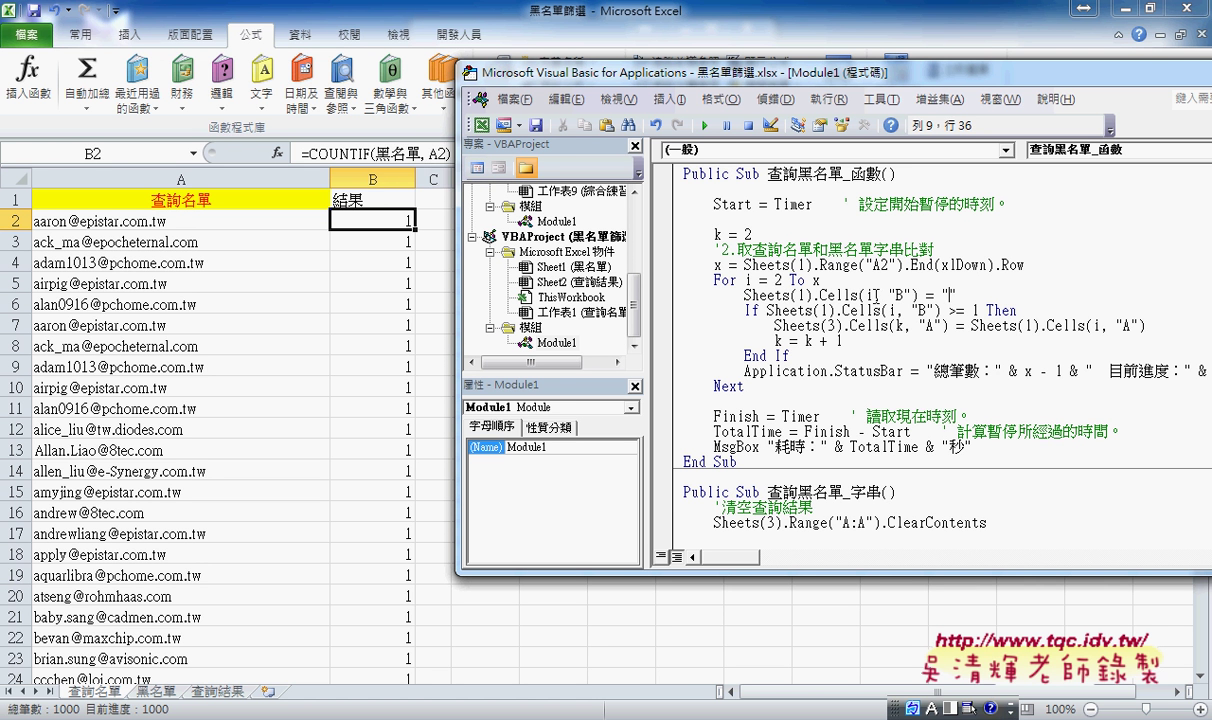
pyautogui.moveTo(820, 295); pyautogui.dragTo(744, 295)
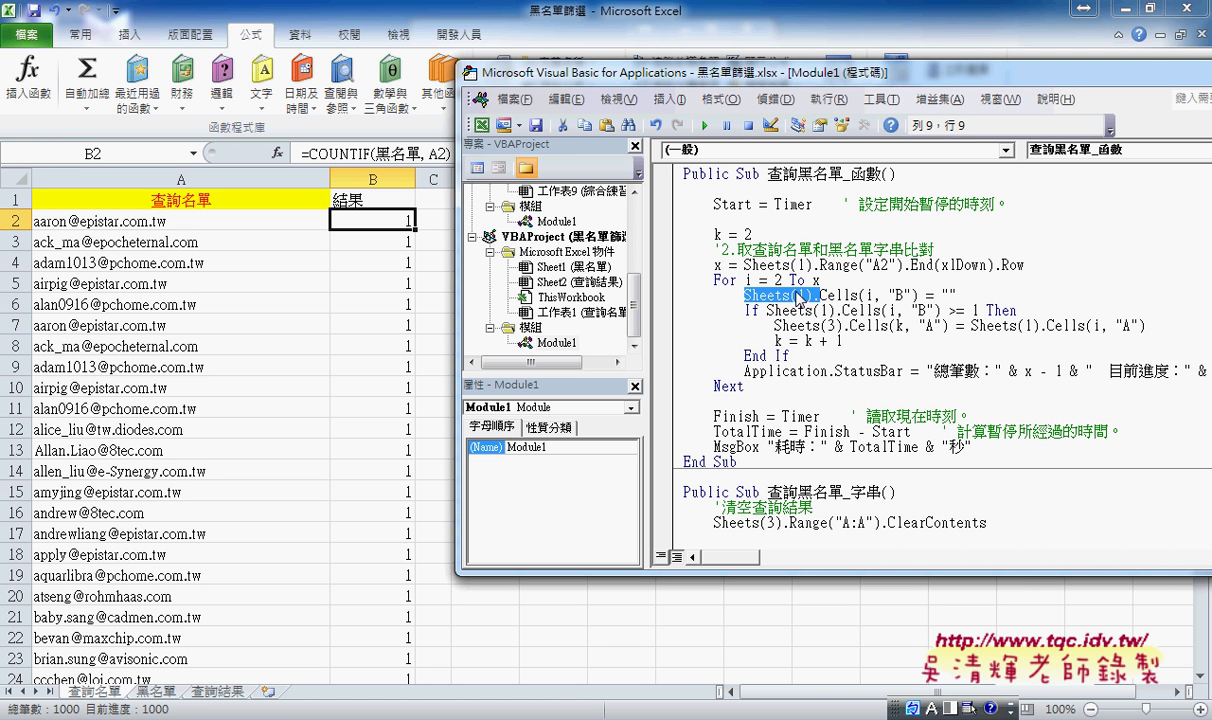
pyautogui.hotkey('ctrl', 'z')
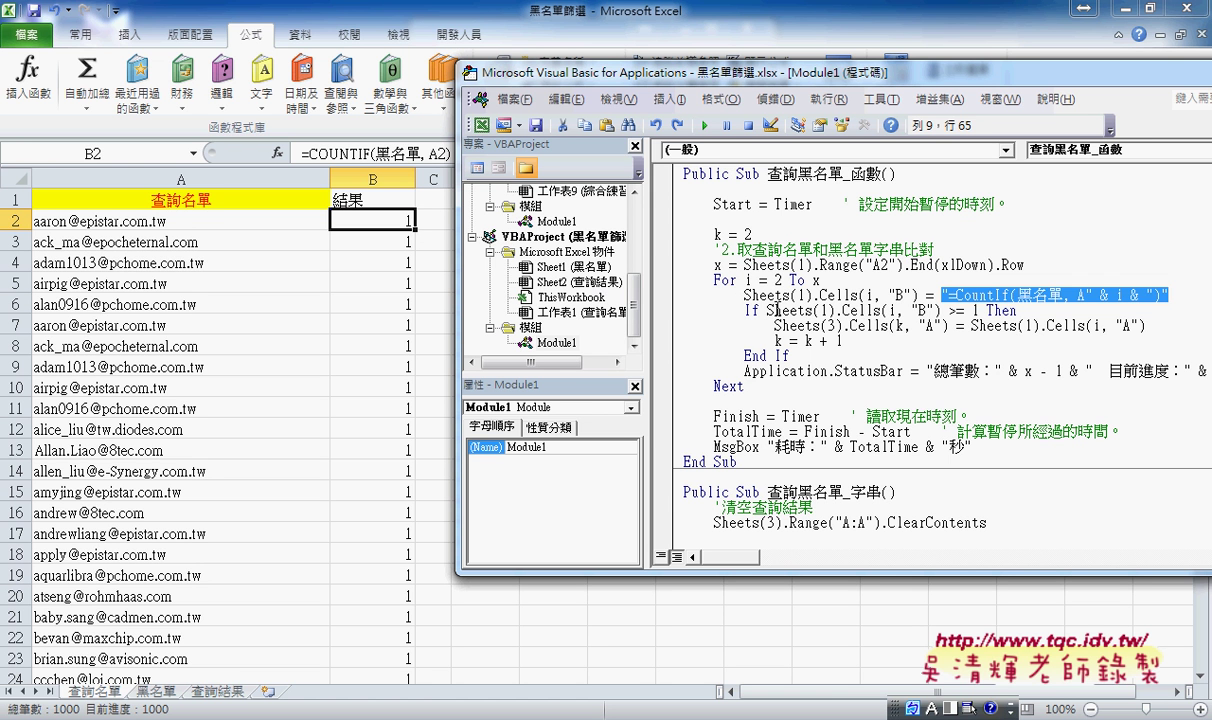
pyautogui.moveTo(767, 310); pyautogui.dragTo(979, 310)
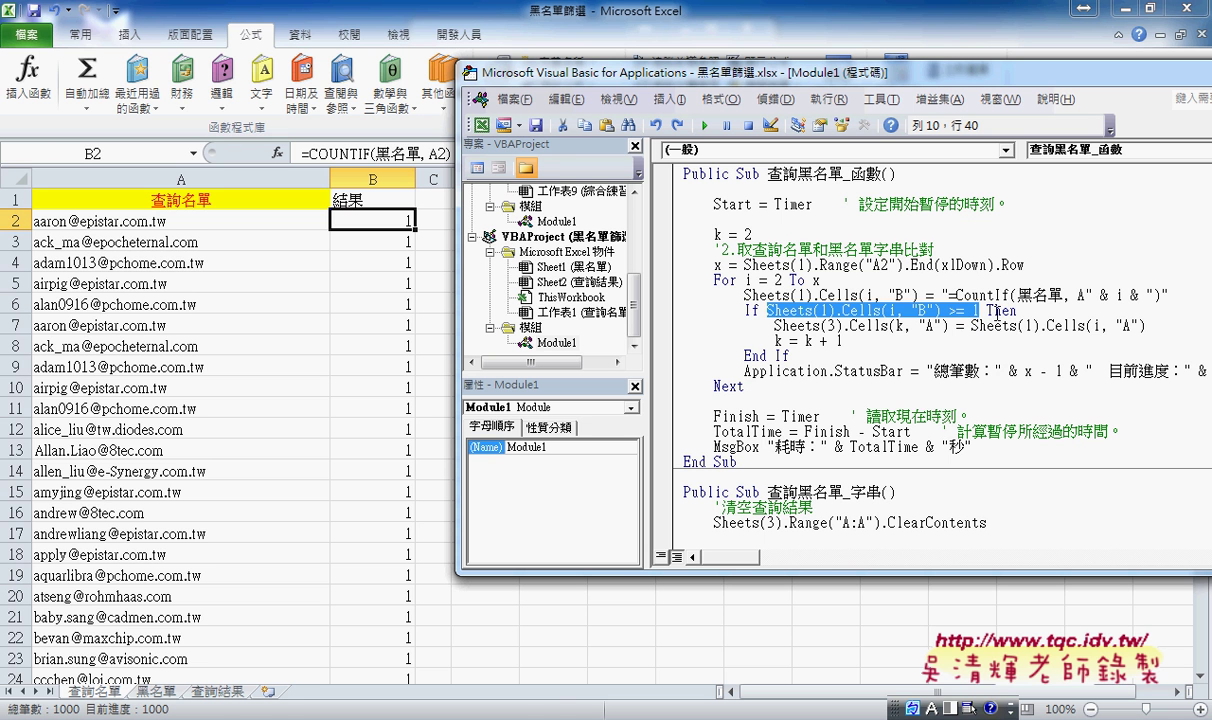
pyautogui.moveTo(1146, 326); pyautogui.dragTo(971, 328)
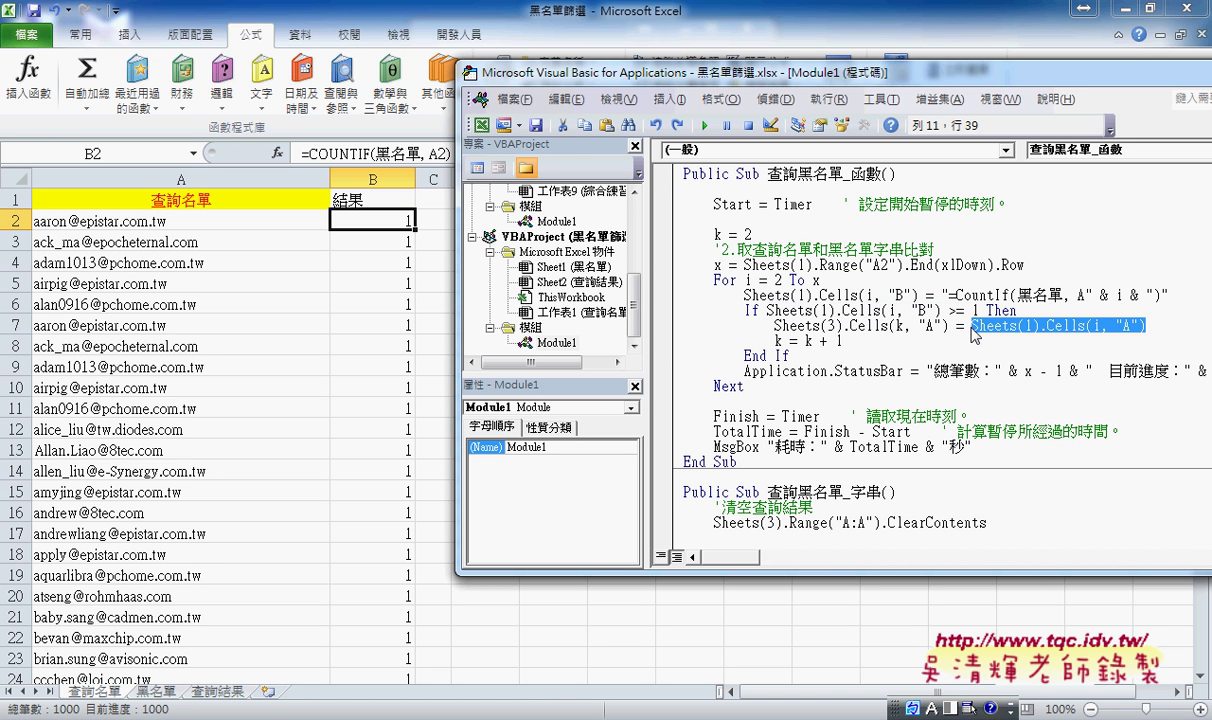
pyautogui.press('shift')
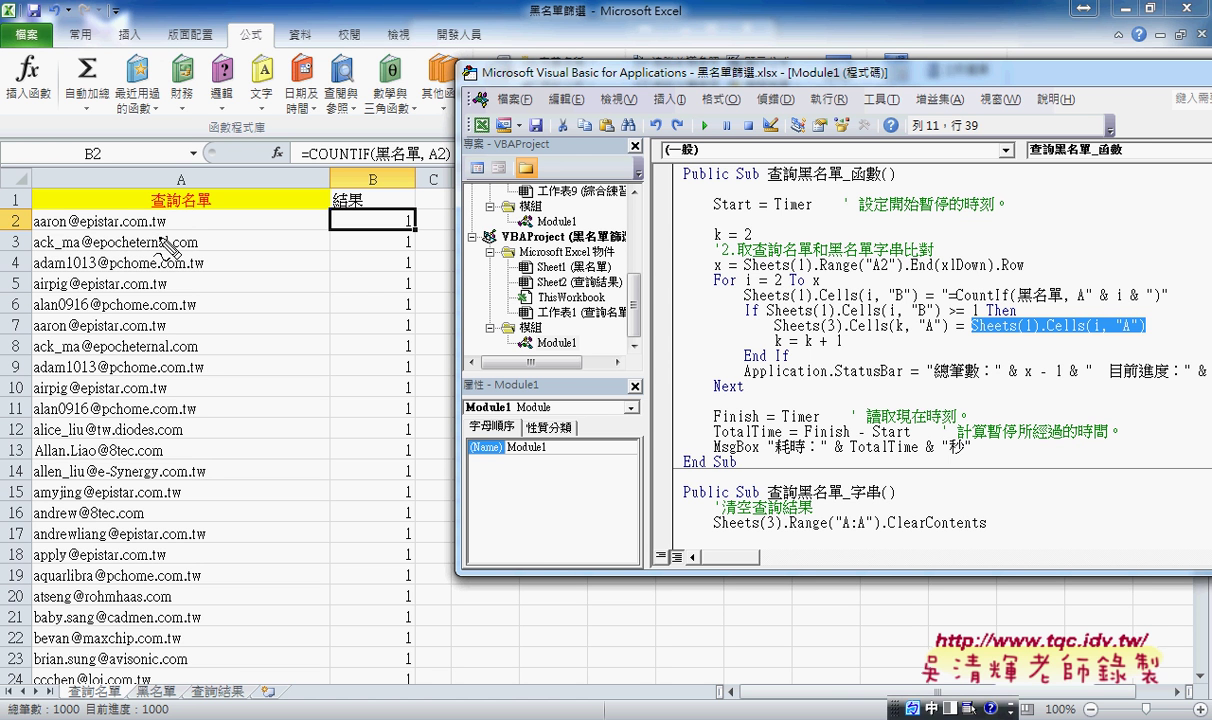
pyautogui.moveTo(165, 245)
pyautogui.mouseDown()
pyautogui.moveTo(32, 238)
pyautogui.moveTo(72, 218)
pyautogui.moveTo(170, 235)
pyautogui.mouseUp()
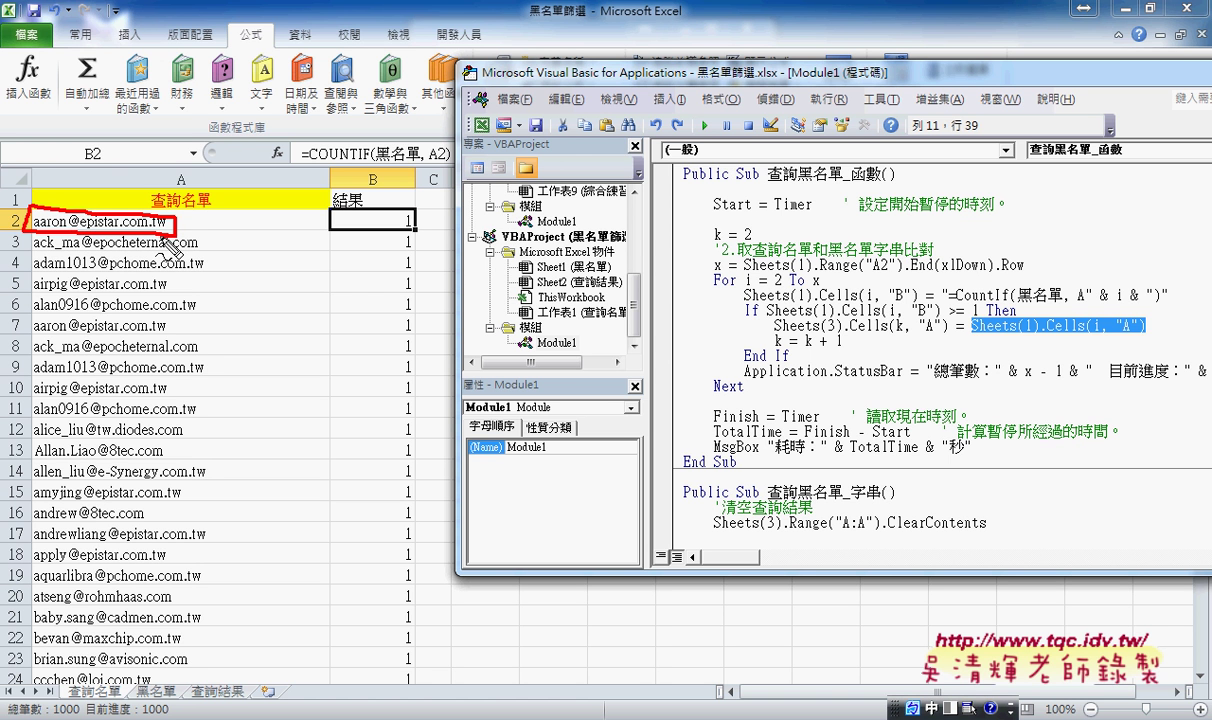
pyautogui.moveTo(972, 336); pyautogui.dragTo(1145, 335)
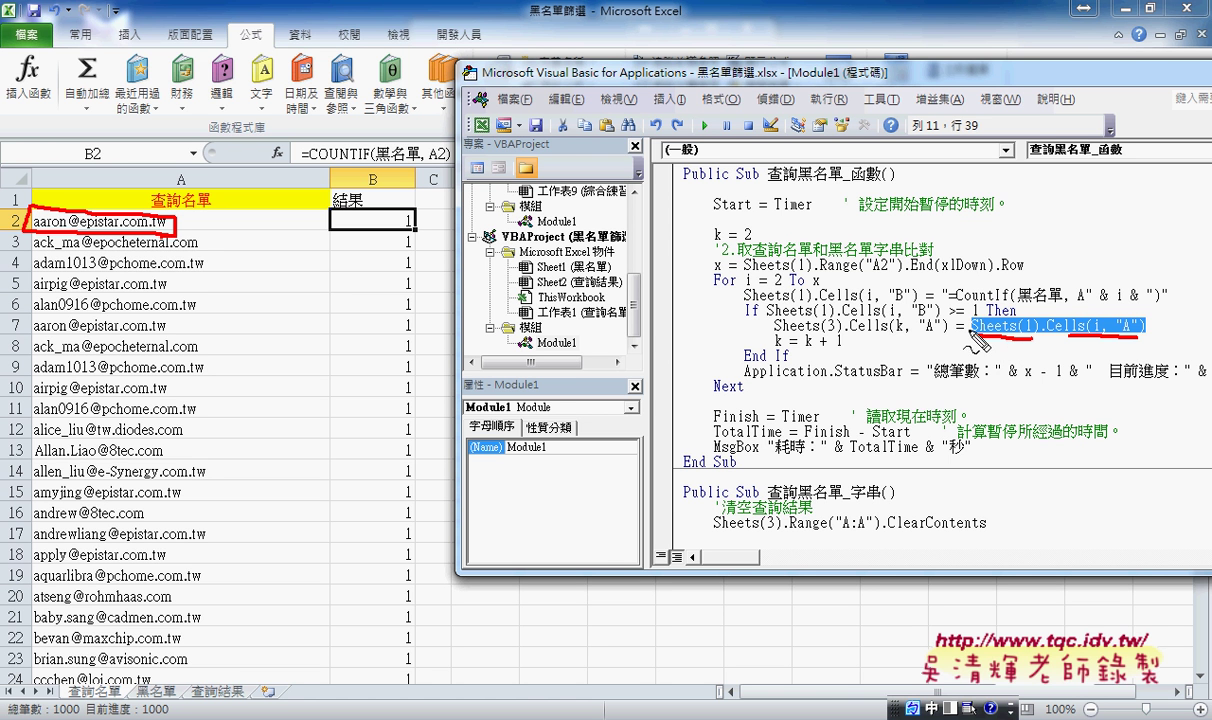
pyautogui.moveTo(795, 337); pyautogui.dragTo(935, 340)
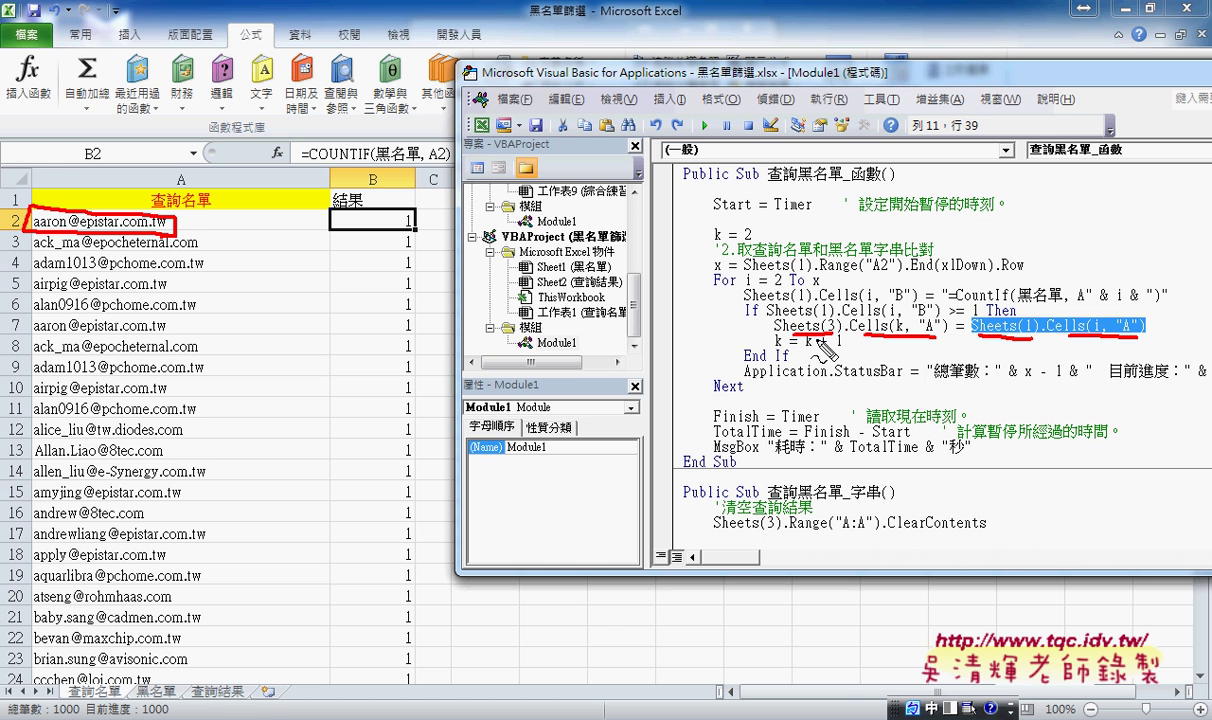
pyautogui.moveTo(246, 700)
pyautogui.mouseDown()
pyautogui.moveTo(180, 700)
pyautogui.moveTo(250, 676)
pyautogui.mouseUp()
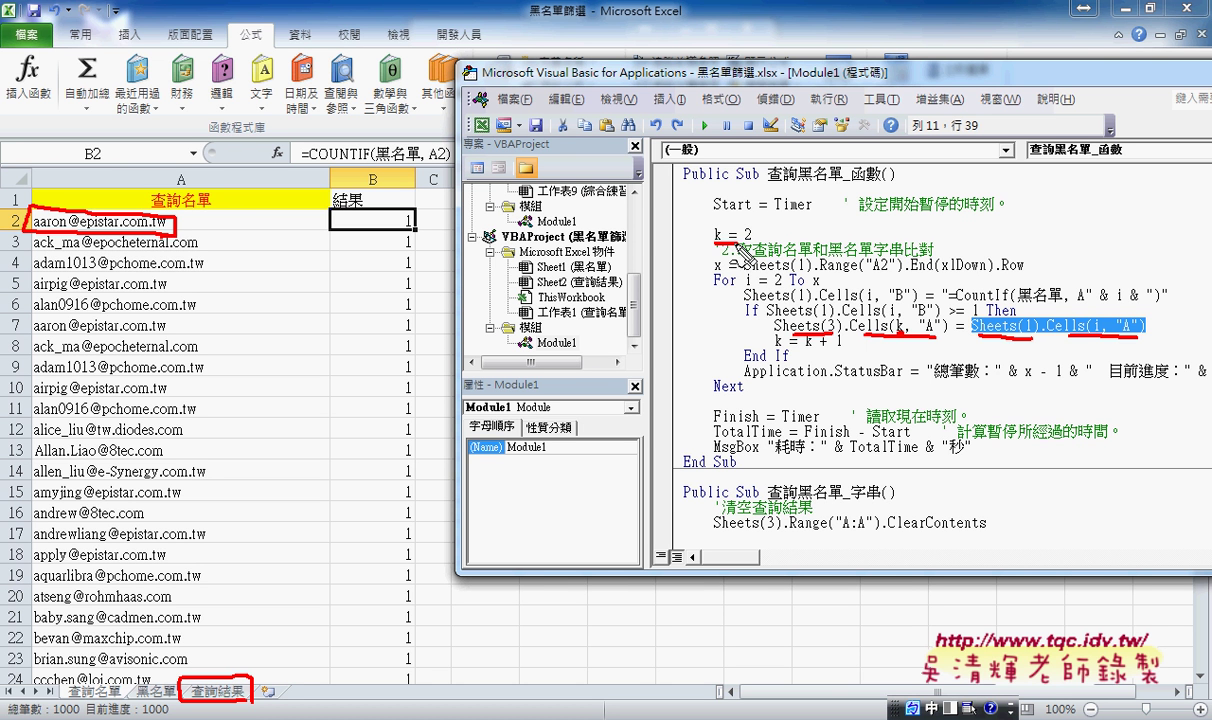
pyautogui.moveTo(714, 242); pyautogui.dragTo(752, 240)
pyautogui.moveTo(762, 349); pyautogui.dragTo(842, 349)
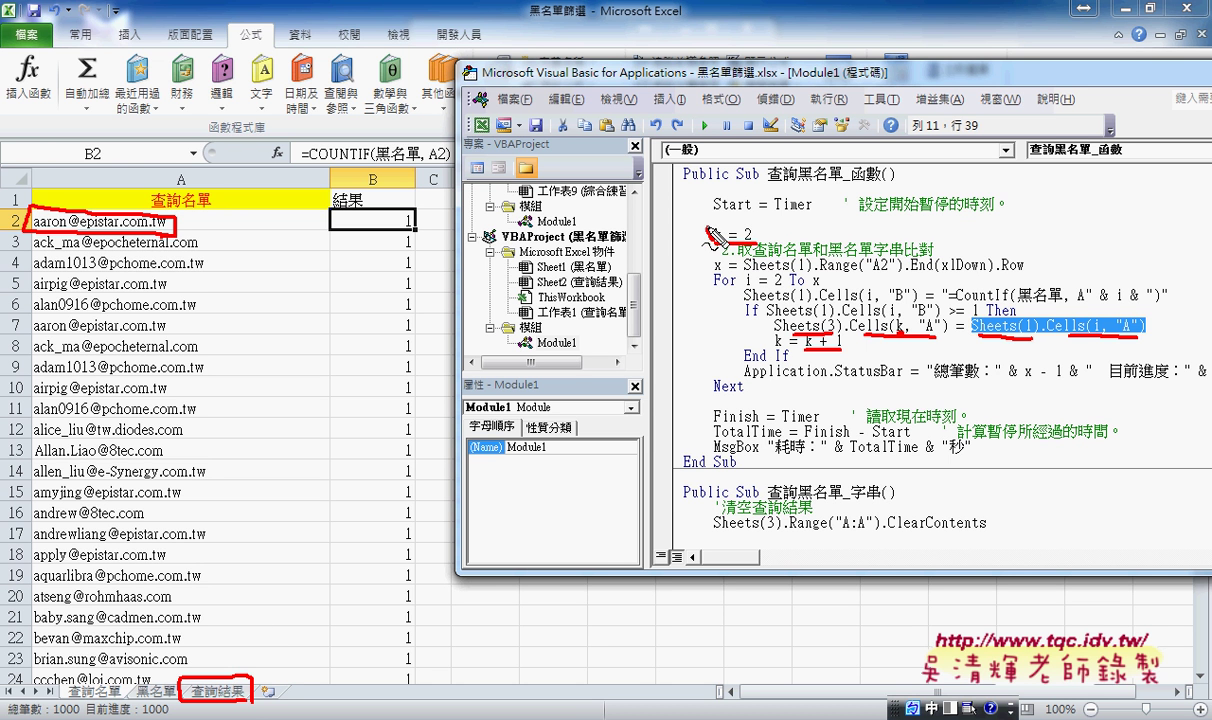
pyautogui.moveTo(710, 238); pyautogui.dragTo(762, 252)
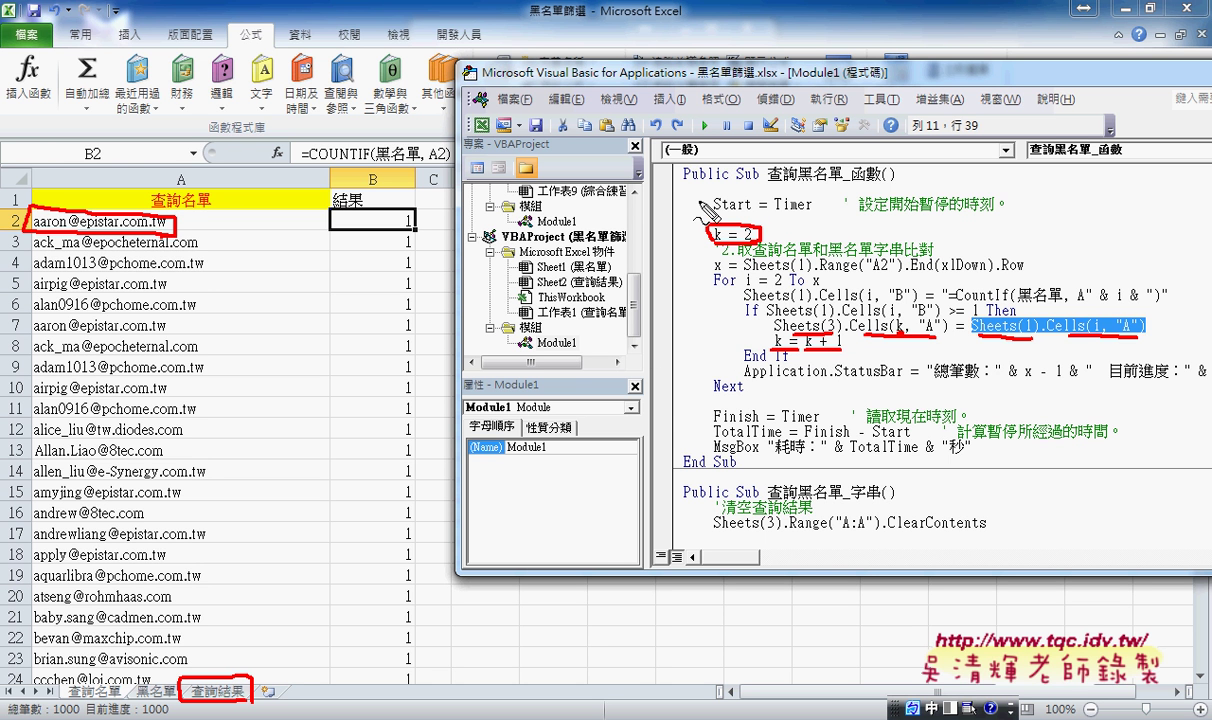
pyautogui.moveTo(673, 384); pyautogui.dragTo(708, 228)
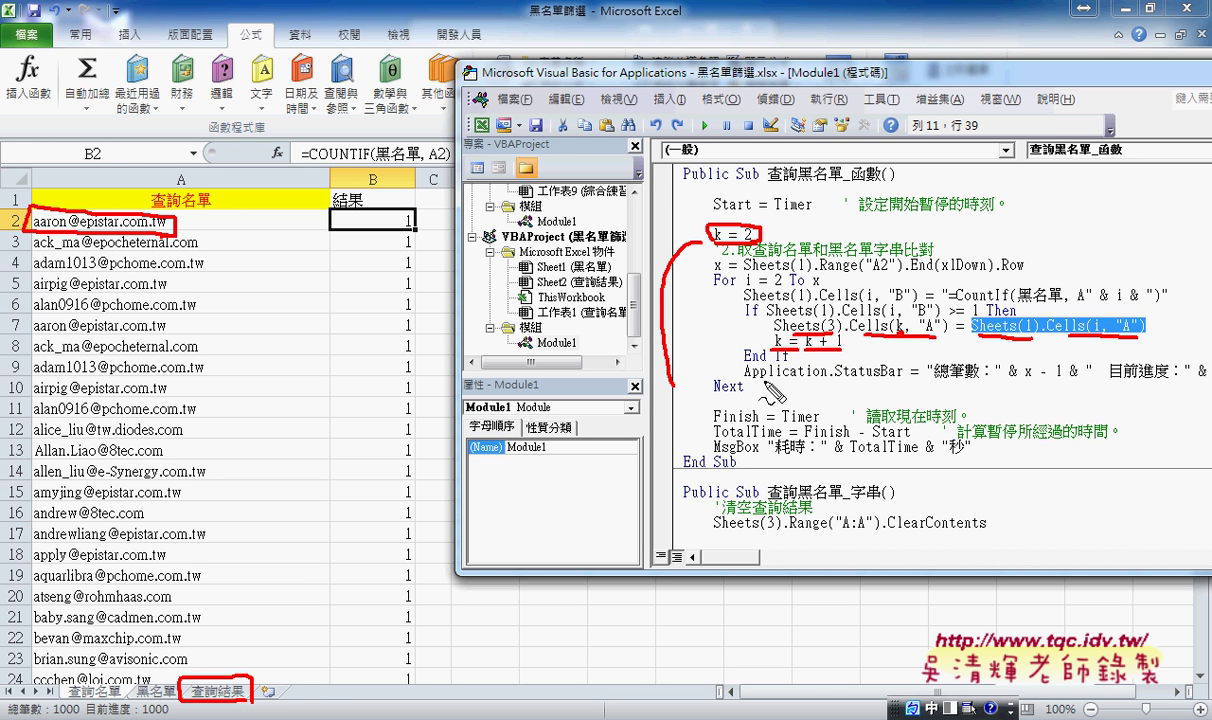
pyautogui.moveTo(724, 359); pyautogui.dragTo(749, 342)
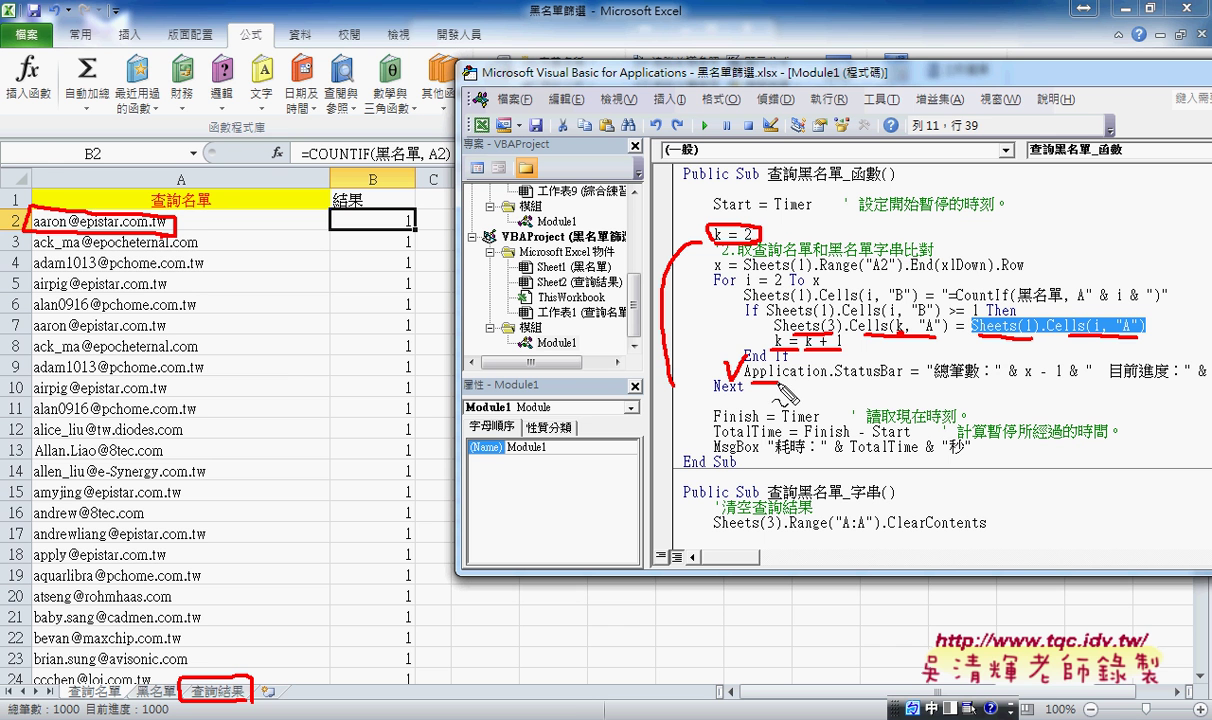
pyautogui.moveTo(716, 381); pyautogui.dragTo(897, 381)
pyautogui.moveTo(808, 372)
pyautogui.mouseDown()
pyautogui.moveTo(770, 405)
pyautogui.moveTo(545, 485)
pyautogui.moveTo(200, 650)
pyautogui.moveTo(150, 700)
pyautogui.moveTo(168, 712)
pyautogui.mouseUp()
pyautogui.moveTo(35, 714)
pyautogui.mouseDown()
pyautogui.moveTo(30, 676)
pyautogui.moveTo(195, 676)
pyautogui.moveTo(162, 714)
pyautogui.mouseUp()
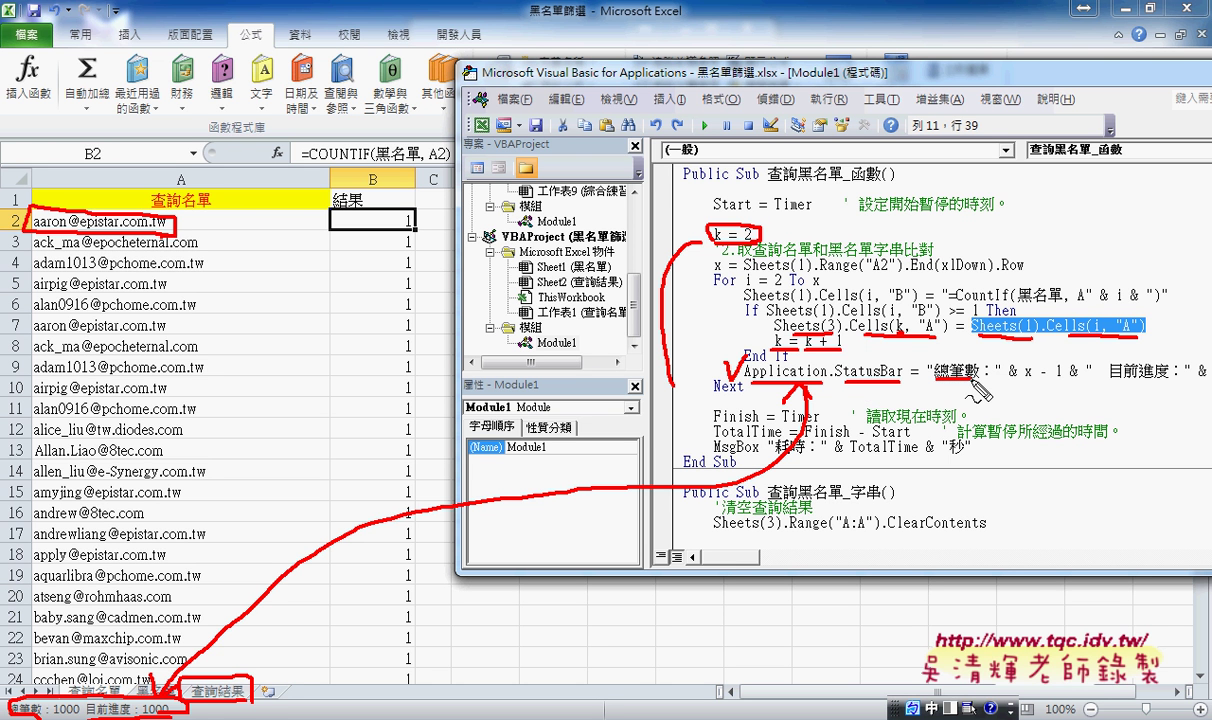
pyautogui.moveTo(720, 258); pyautogui.dragTo(714, 262)
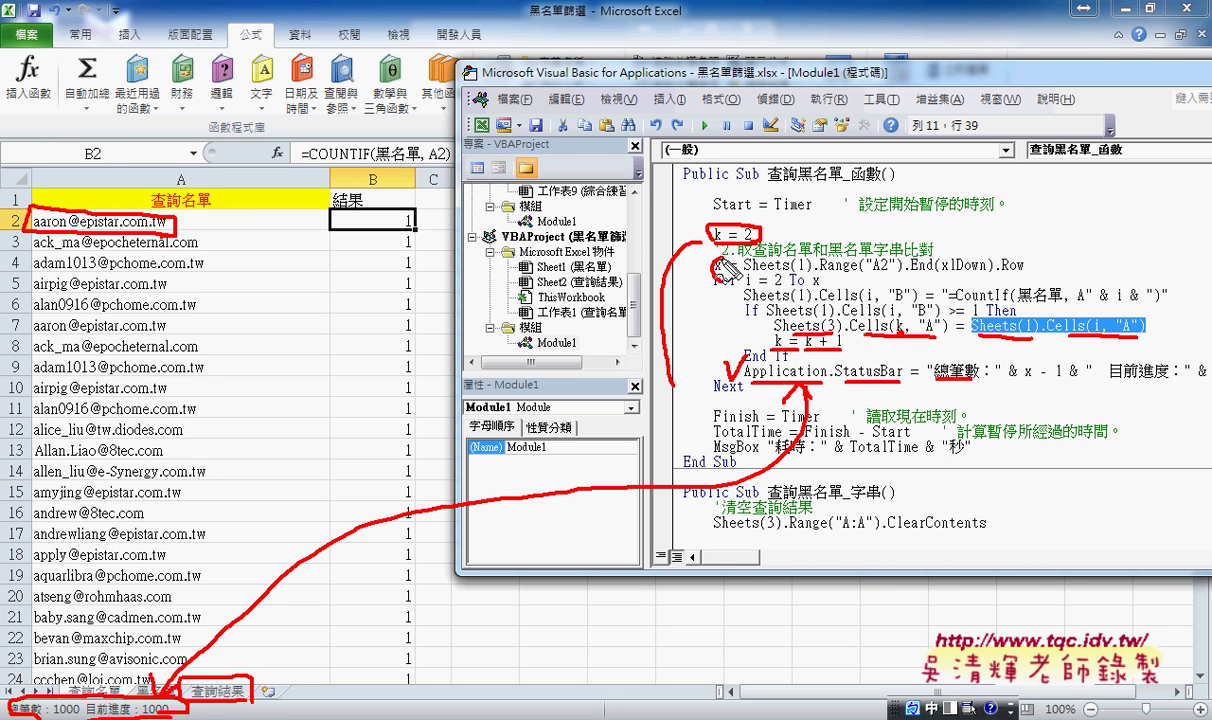
pyautogui.moveTo(1022, 401); pyautogui.dragTo(1063, 400)
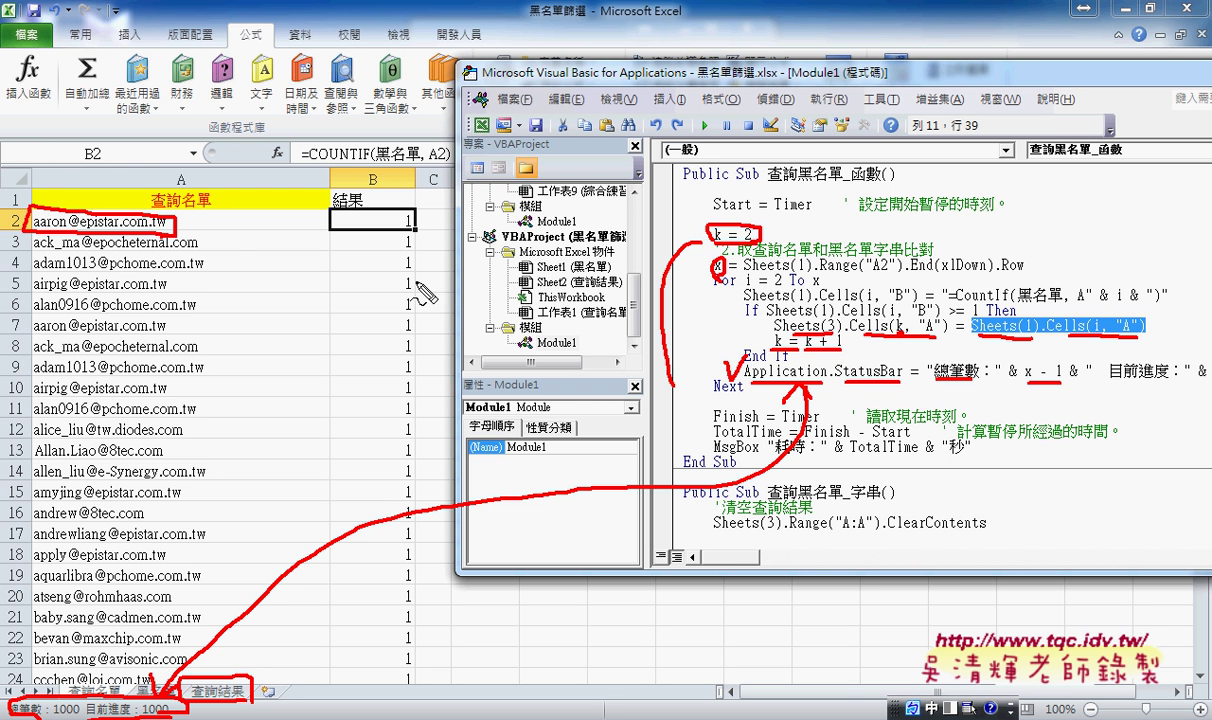
pyautogui.moveTo(28, 188); pyautogui.dragTo(22, 213)
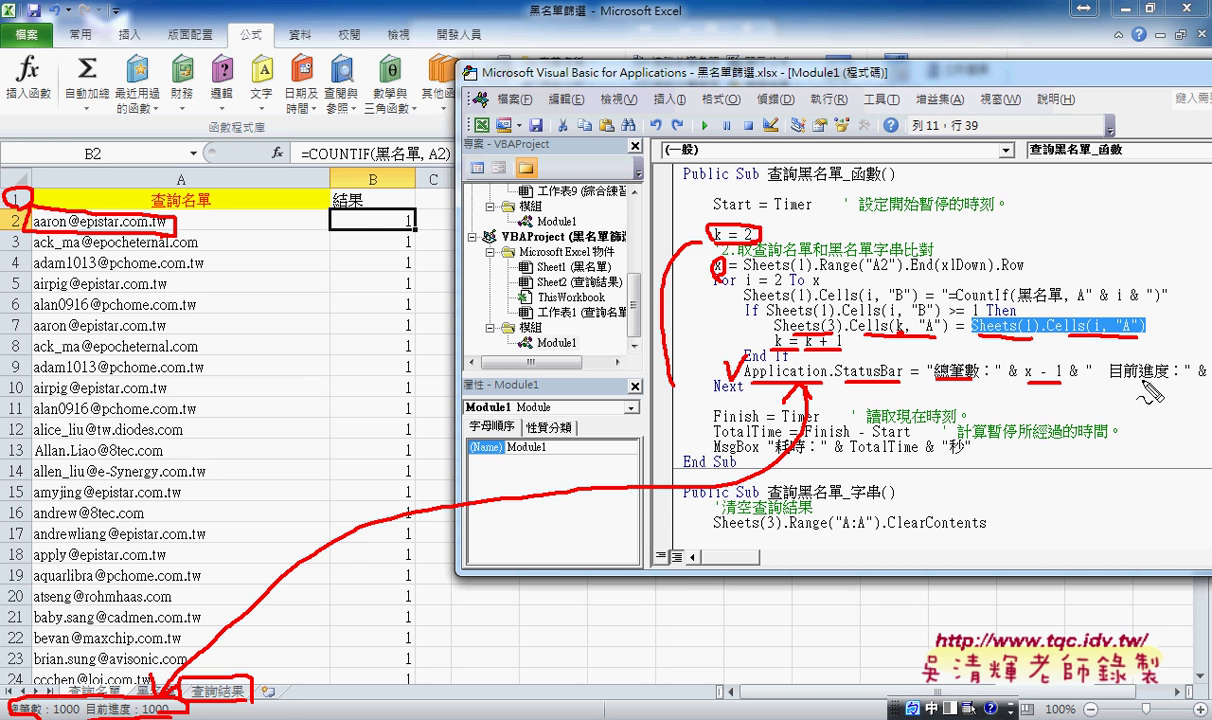
pyautogui.press('Escape')
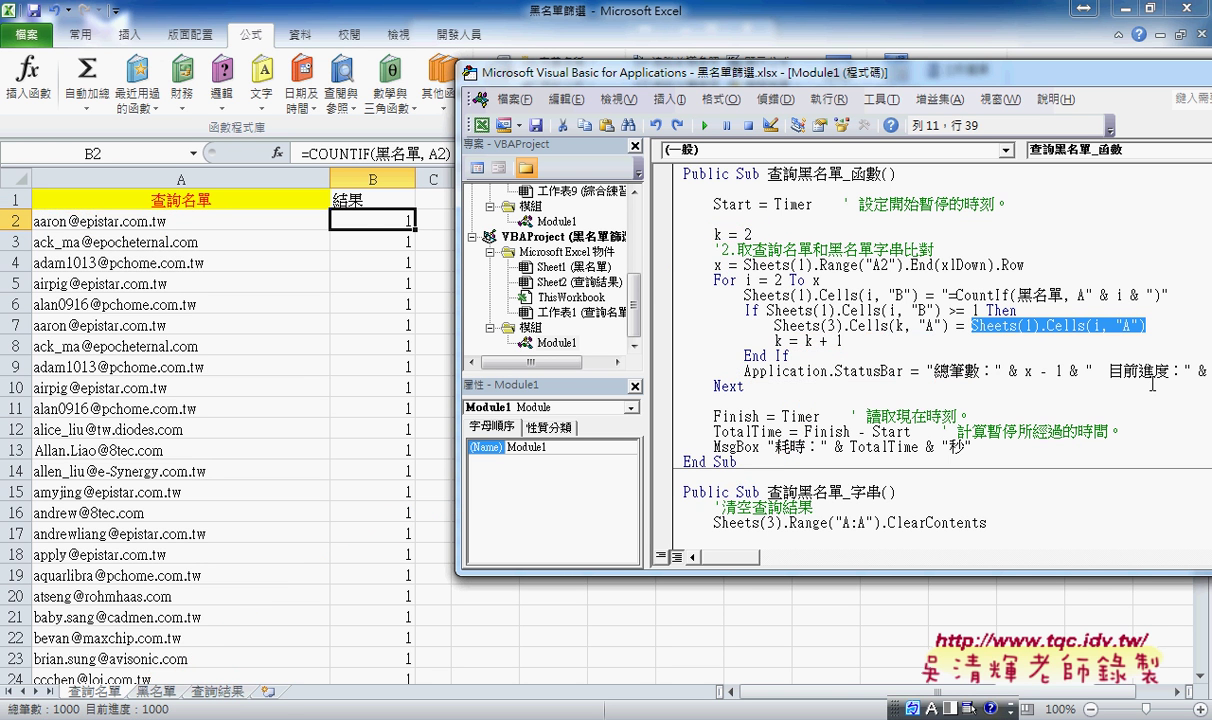
# Fit the VBA editor on screen and select the counter i, start value 2, and CountIf formula text
pyautogui.moveTo(967, 72); pyautogui.dragTo(774, 77)
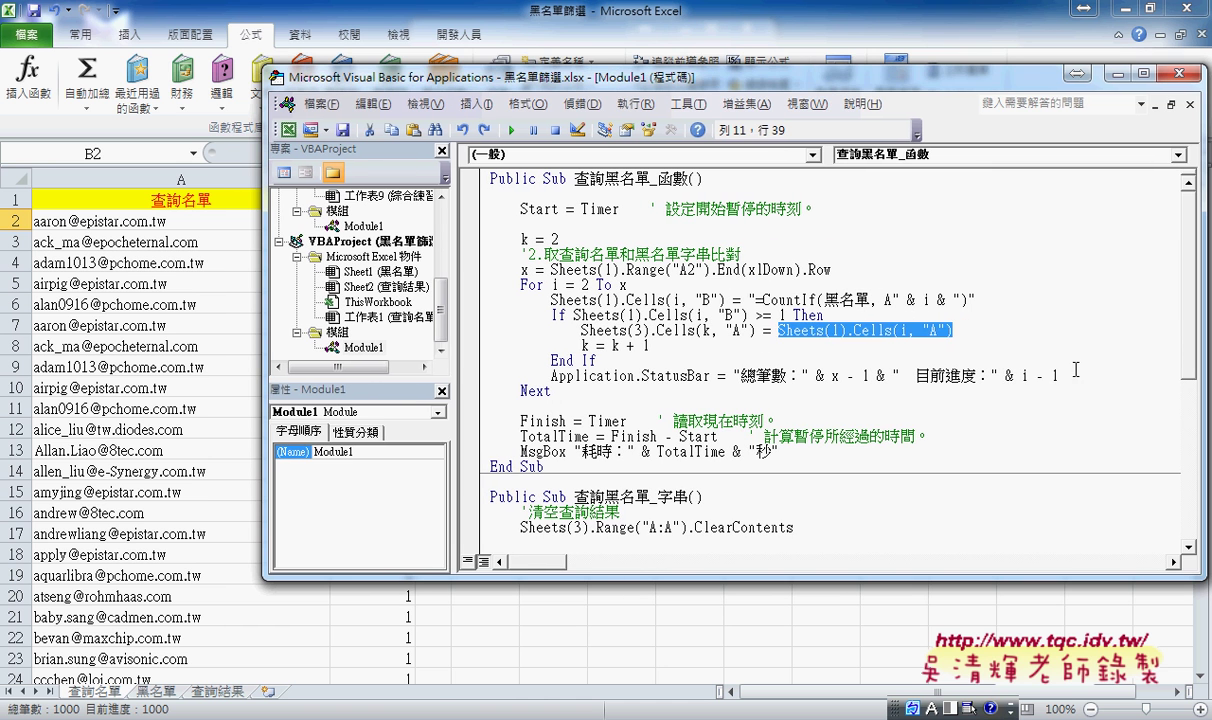
pyautogui.doubleClick(1024, 376)
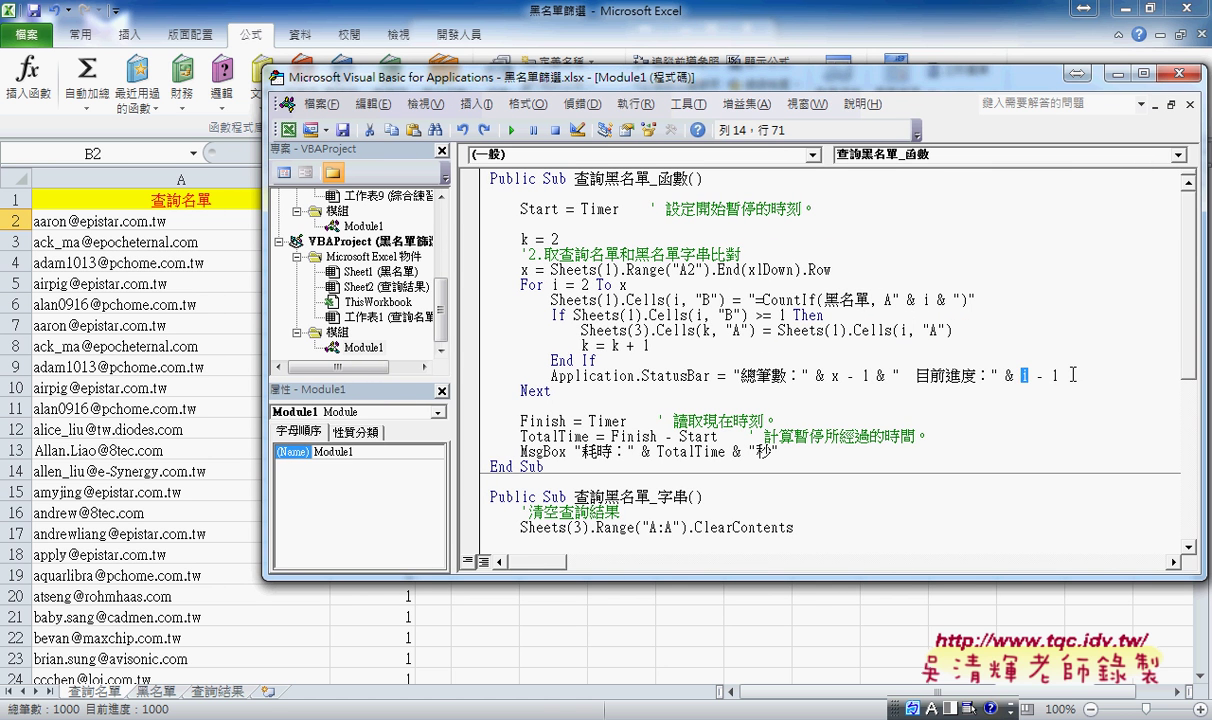
pyautogui.doubleClick(587, 285)
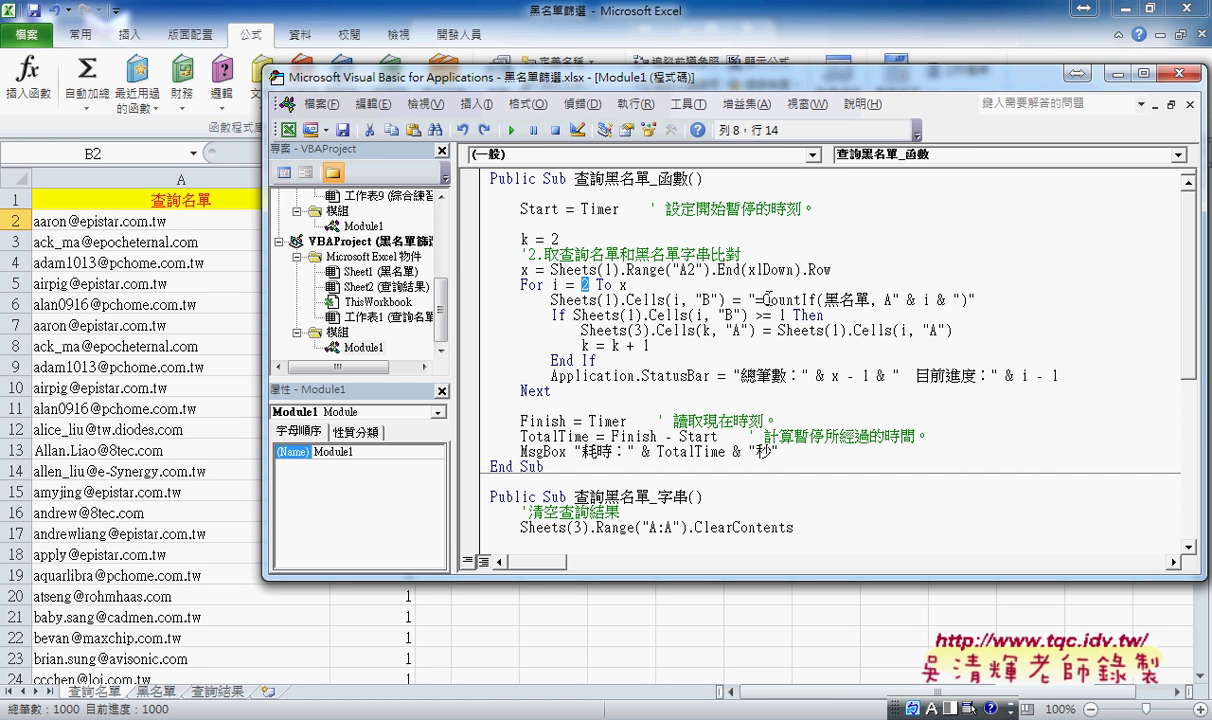
pyautogui.moveTo(756, 299); pyautogui.dragTo(968, 299)
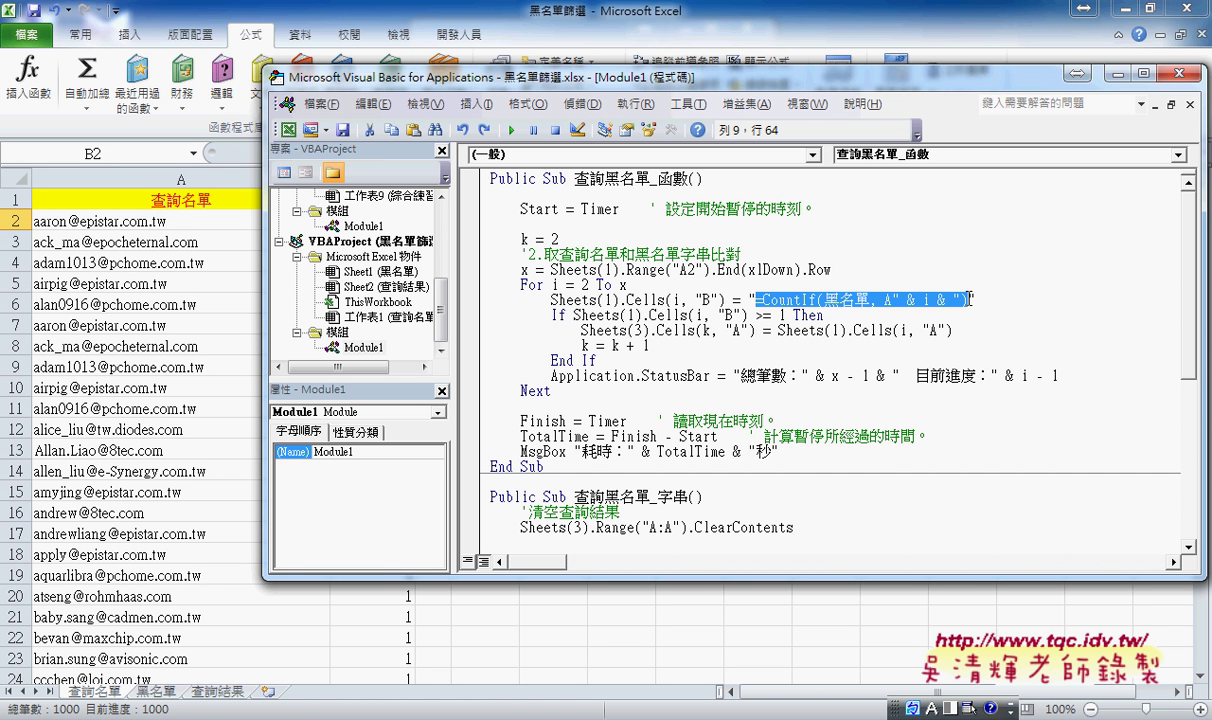
pyautogui.press('shift')
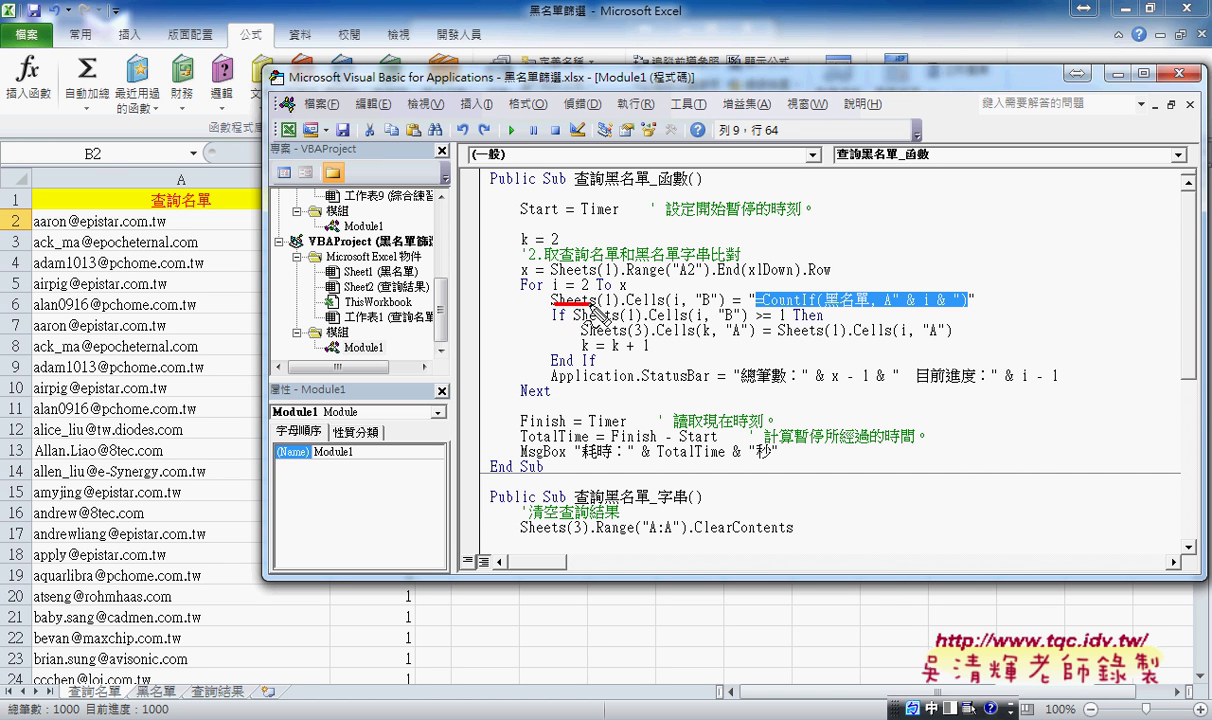
pyautogui.moveTo(550, 305)
pyautogui.mouseDown()
pyautogui.moveTo(612, 305)
pyautogui.moveTo(645, 338)
pyautogui.mouseUp()
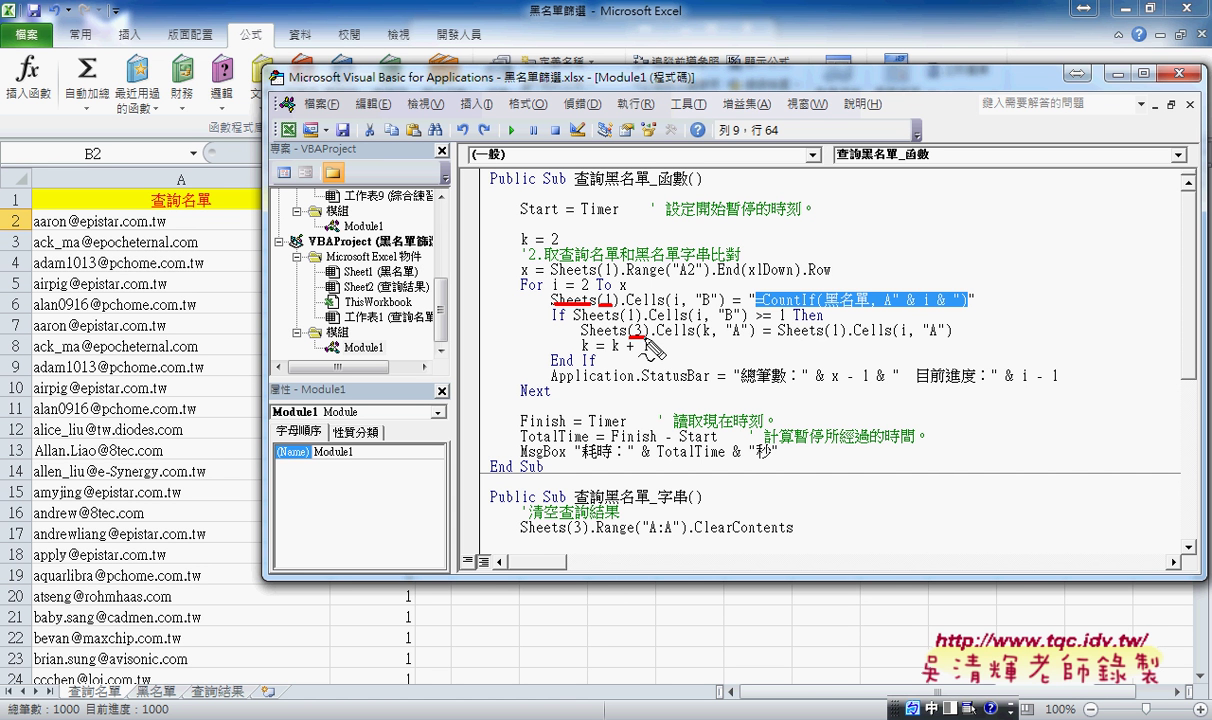
pyautogui.moveTo(828, 340); pyautogui.dragTo(842, 341)
pyautogui.moveTo(800, 320)
pyautogui.mouseDown()
pyautogui.moveTo(672, 344)
pyautogui.moveTo(685, 352)
pyautogui.mouseUp()
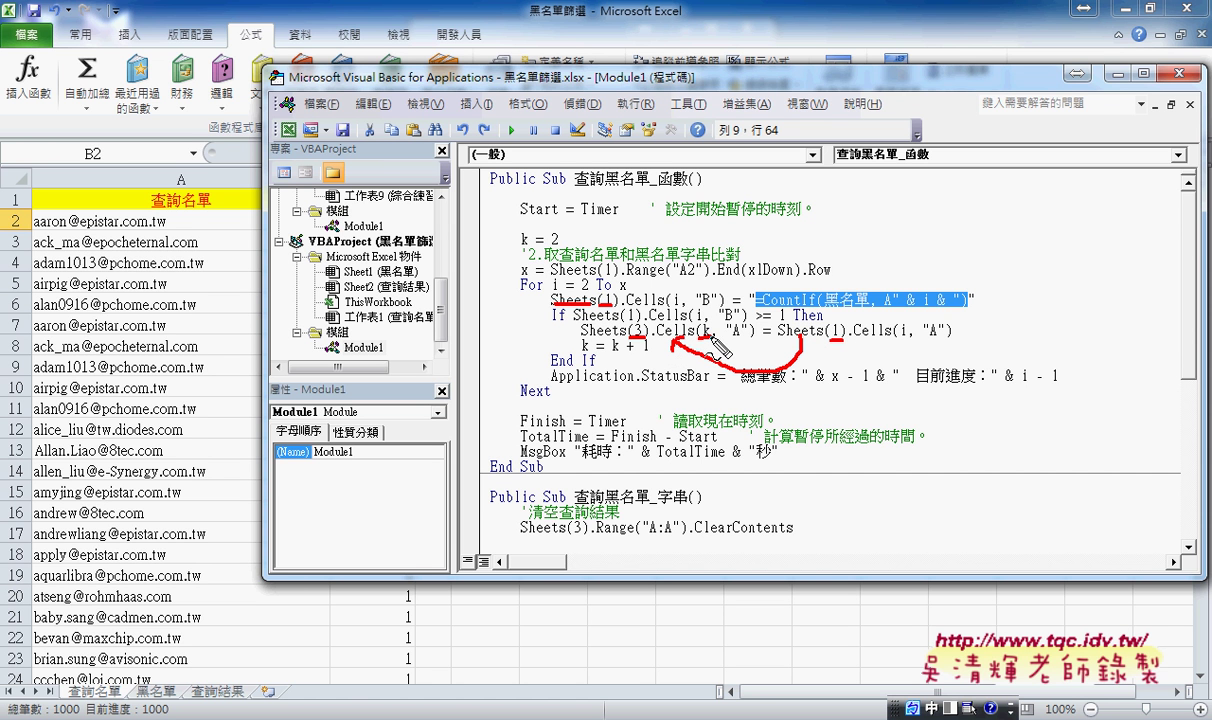
pyautogui.moveTo(518, 248); pyautogui.dragTo(558, 247)
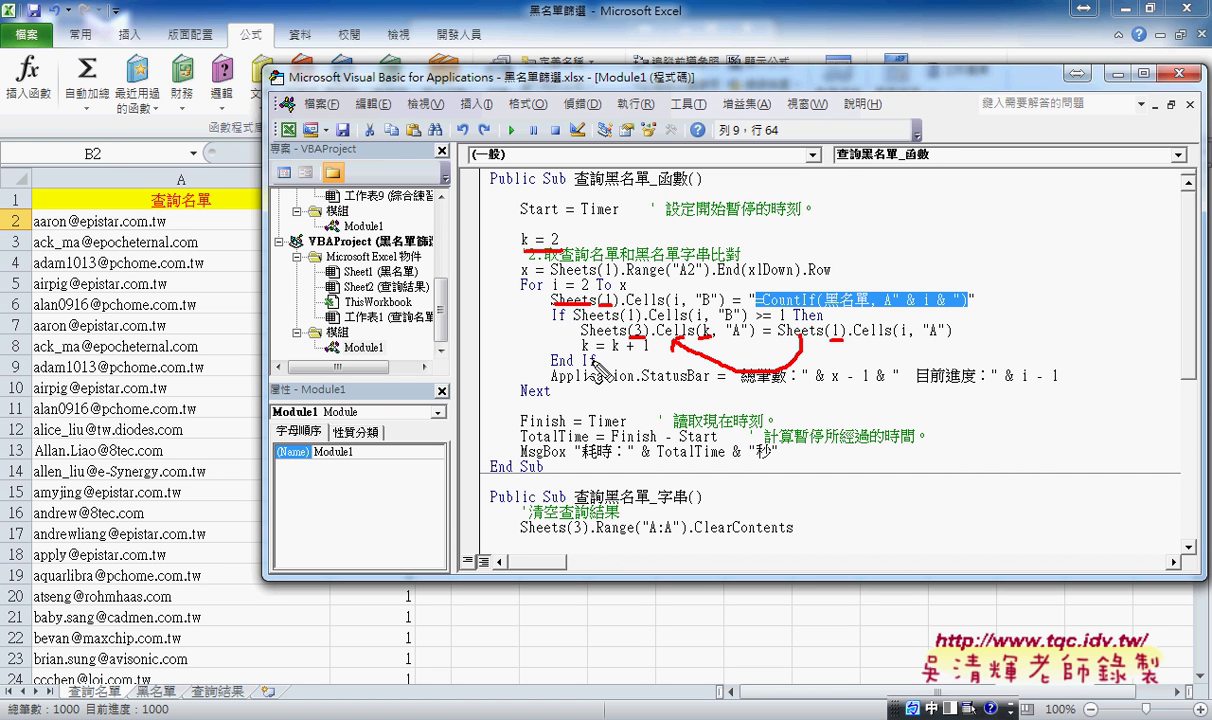
pyautogui.moveTo(597, 352); pyautogui.dragTo(630, 352)
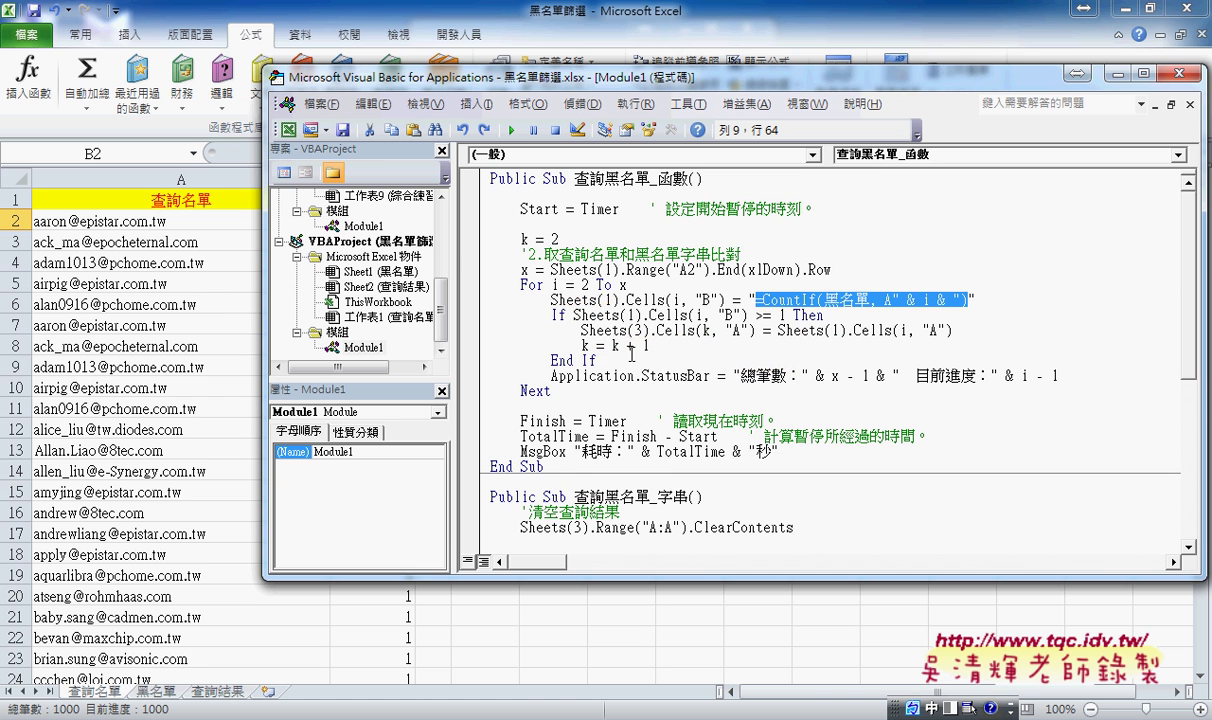
pyautogui.moveTo(567, 390)
pyautogui.mouseDown()
pyautogui.moveTo(508, 352)
pyautogui.moveTo(488, 240)
pyautogui.mouseUp()
pyautogui.press('Delete')
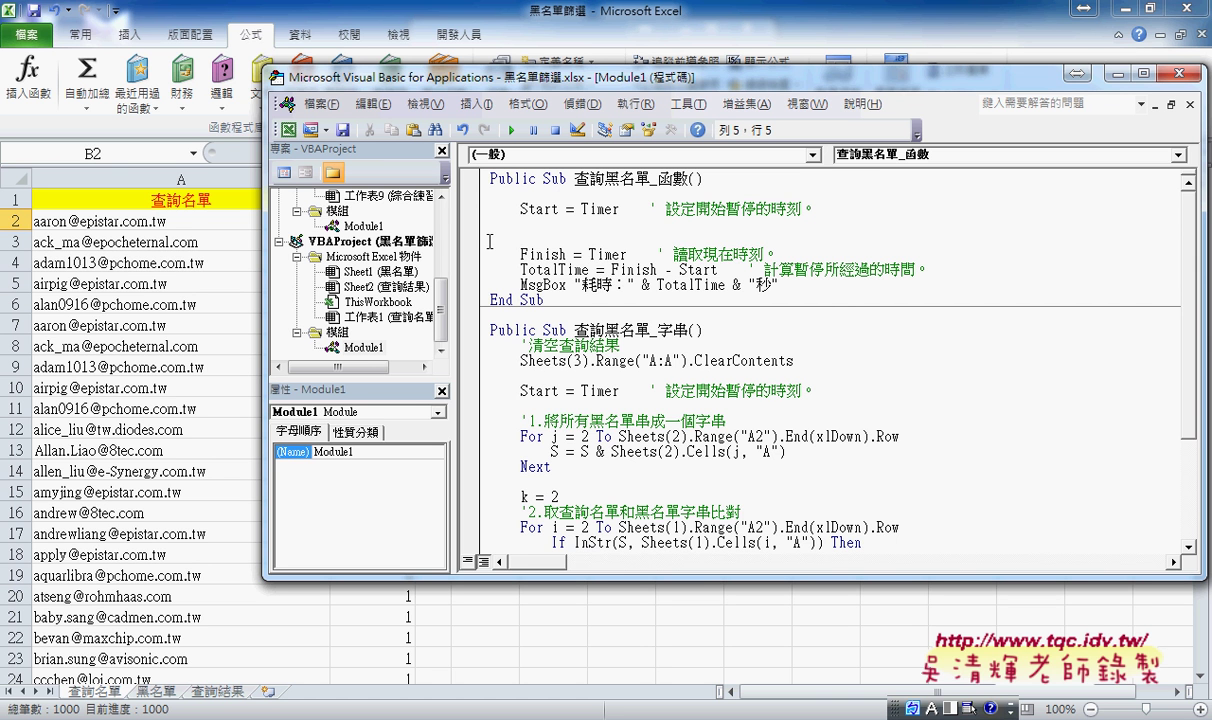
pyautogui.hotkey('ctrl', 'z')
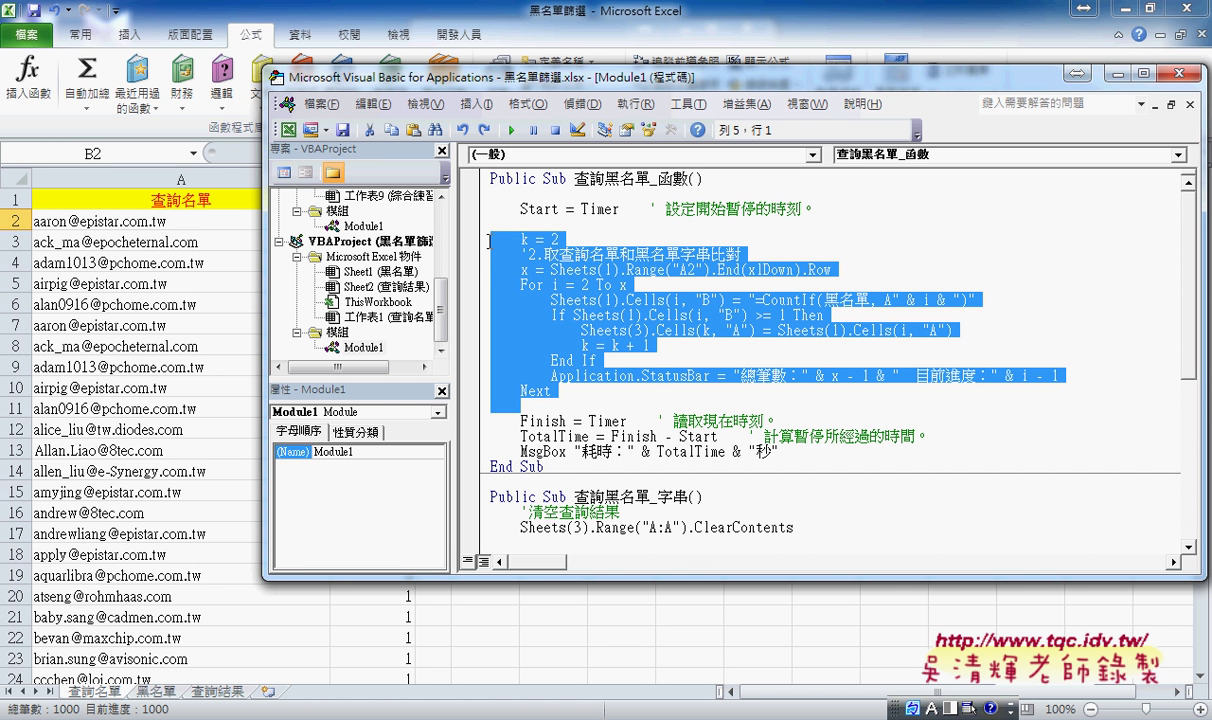
pyautogui.click(543, 254)
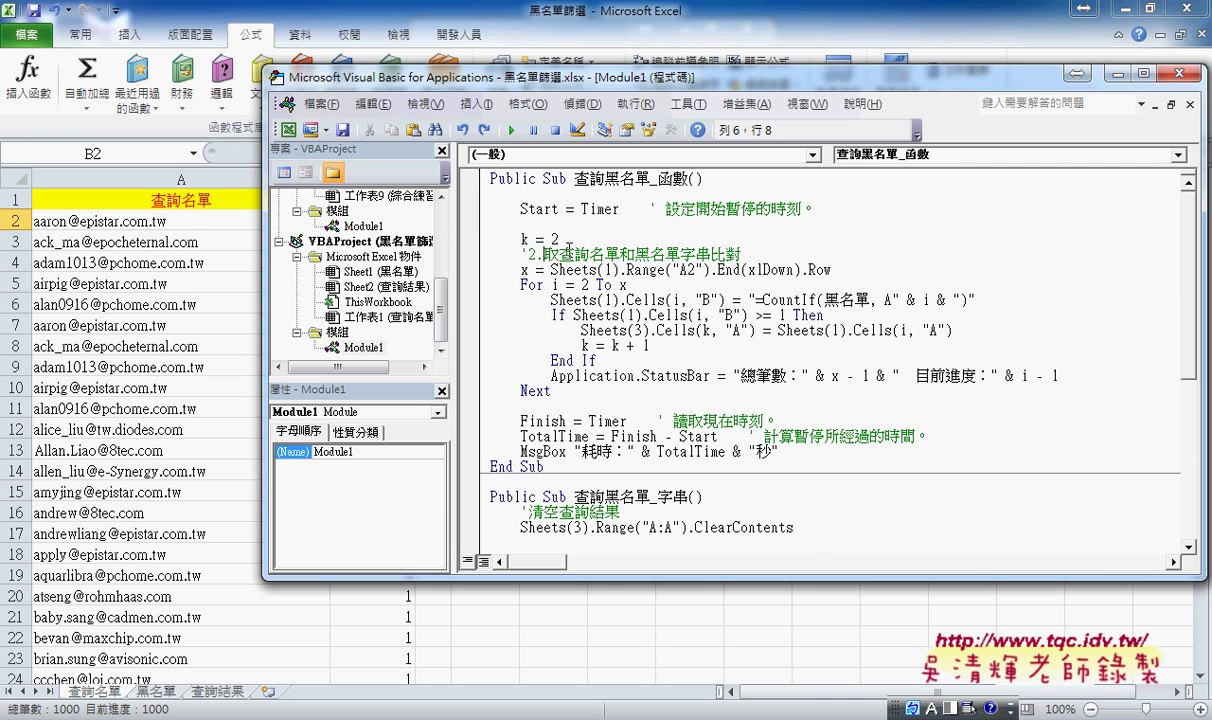
pyautogui.moveTo(560, 240); pyautogui.dragTo(514, 240)
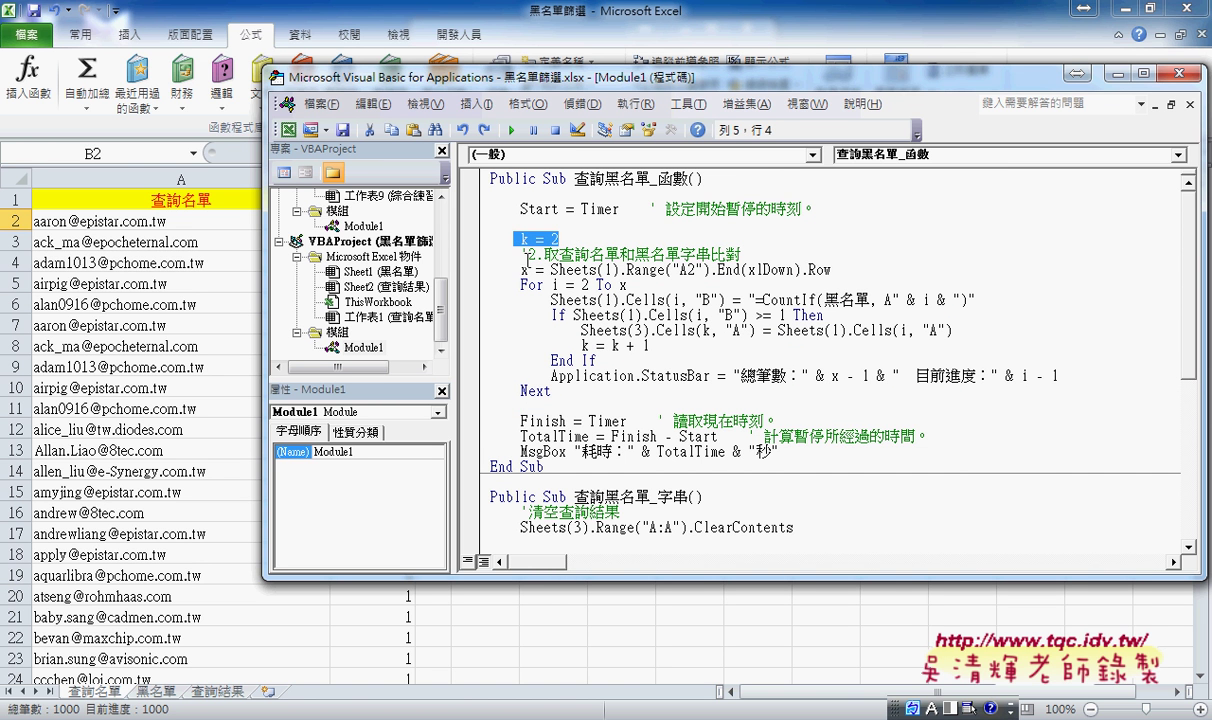
pyautogui.moveTo(520, 285); pyautogui.dragTo(628, 285)
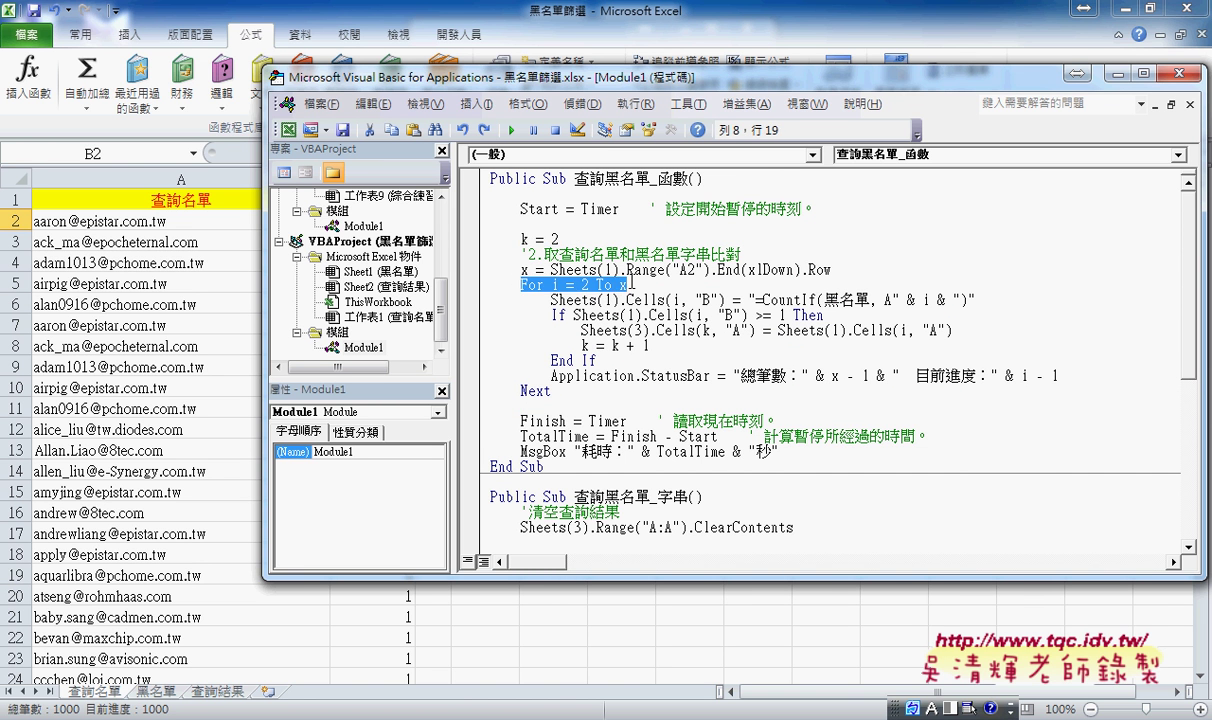
pyautogui.moveTo(551, 390); pyautogui.dragTo(514, 390)
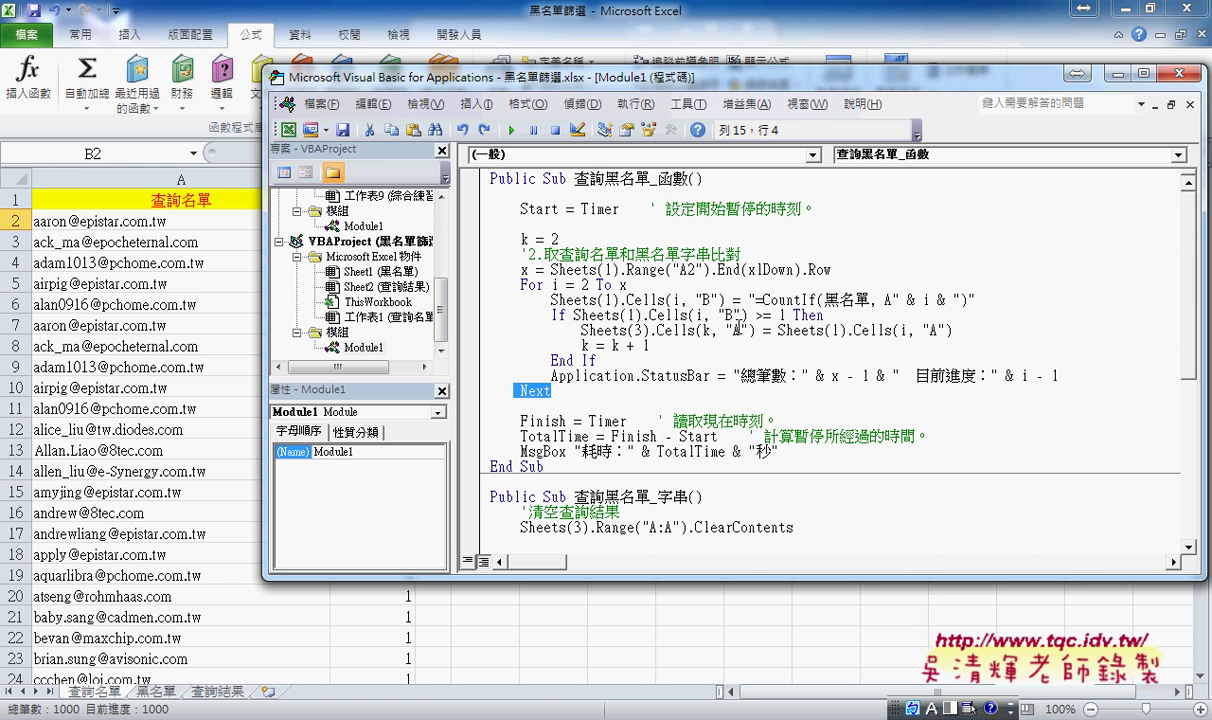
pyautogui.moveTo(558, 239); pyautogui.dragTo(521, 239)
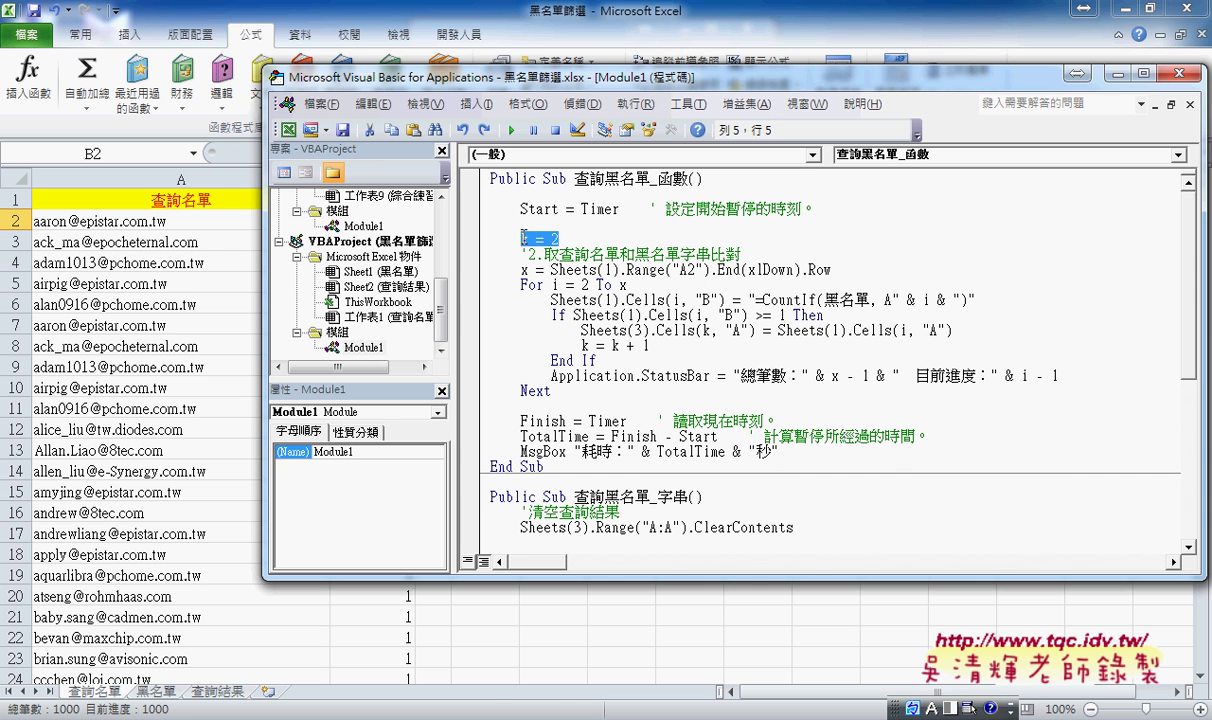
pyautogui.moveTo(650, 345); pyautogui.dragTo(582, 345)
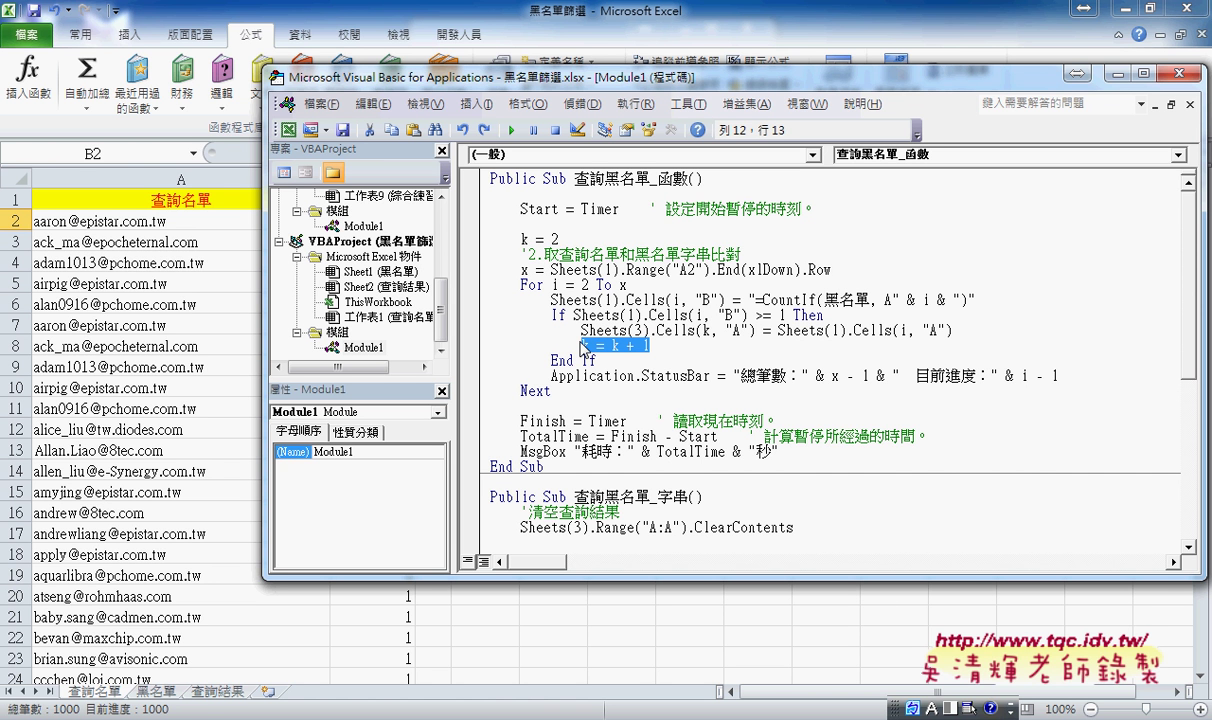
pyautogui.click(789, 451)
pyautogui.scroll(-1, 789, 451)
pyautogui.scroll(-2, 789, 451)
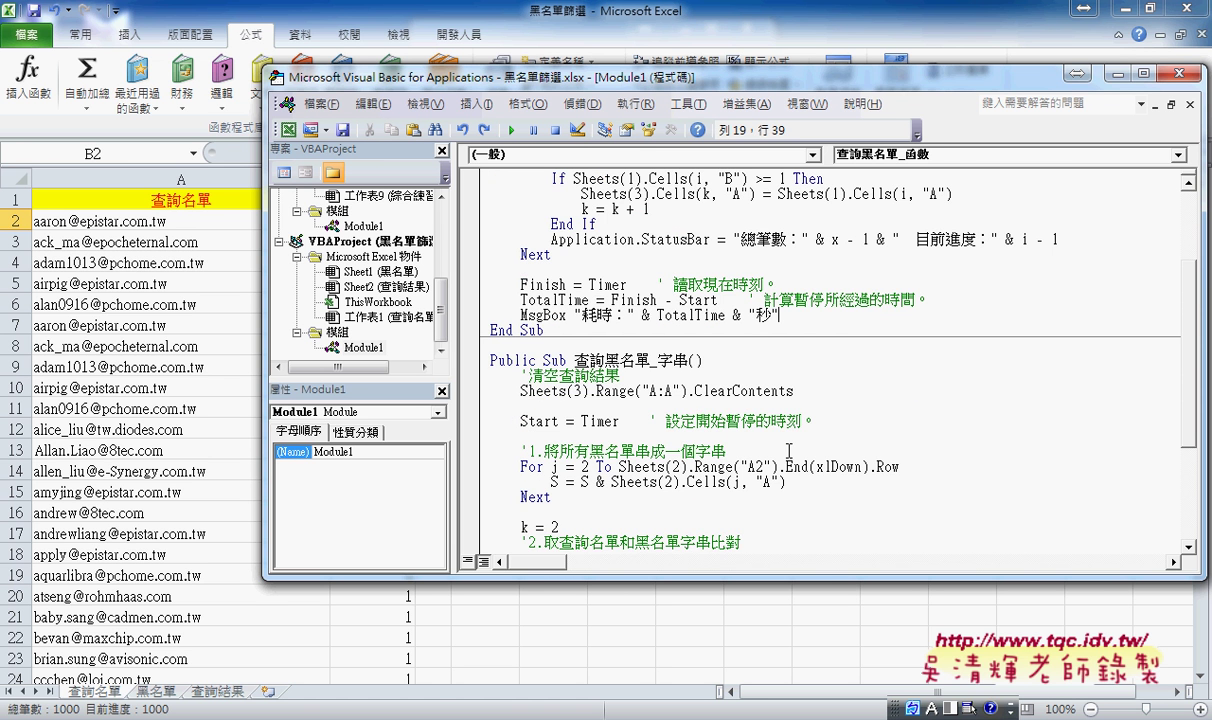
pyautogui.scroll(-2, 789, 451)
pyautogui.scroll(1, 789, 451)
pyautogui.scroll(4, 789, 451)
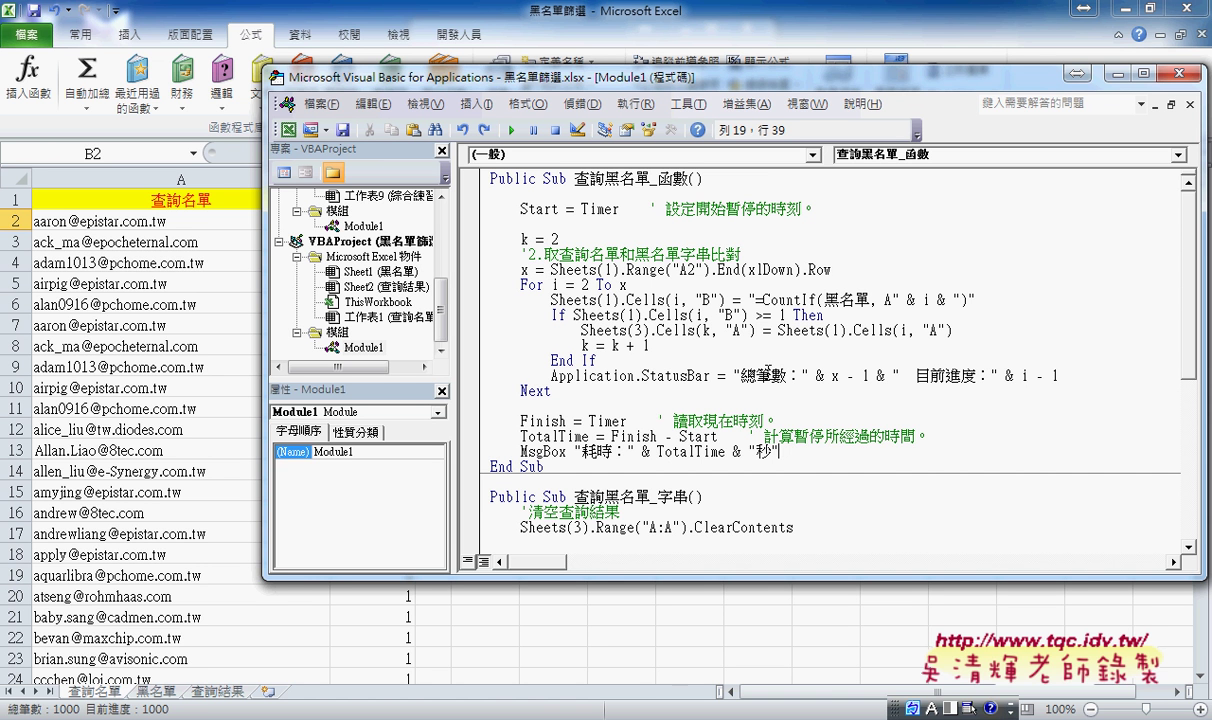
pyautogui.moveTo(575, 178); pyautogui.dragTo(688, 178)
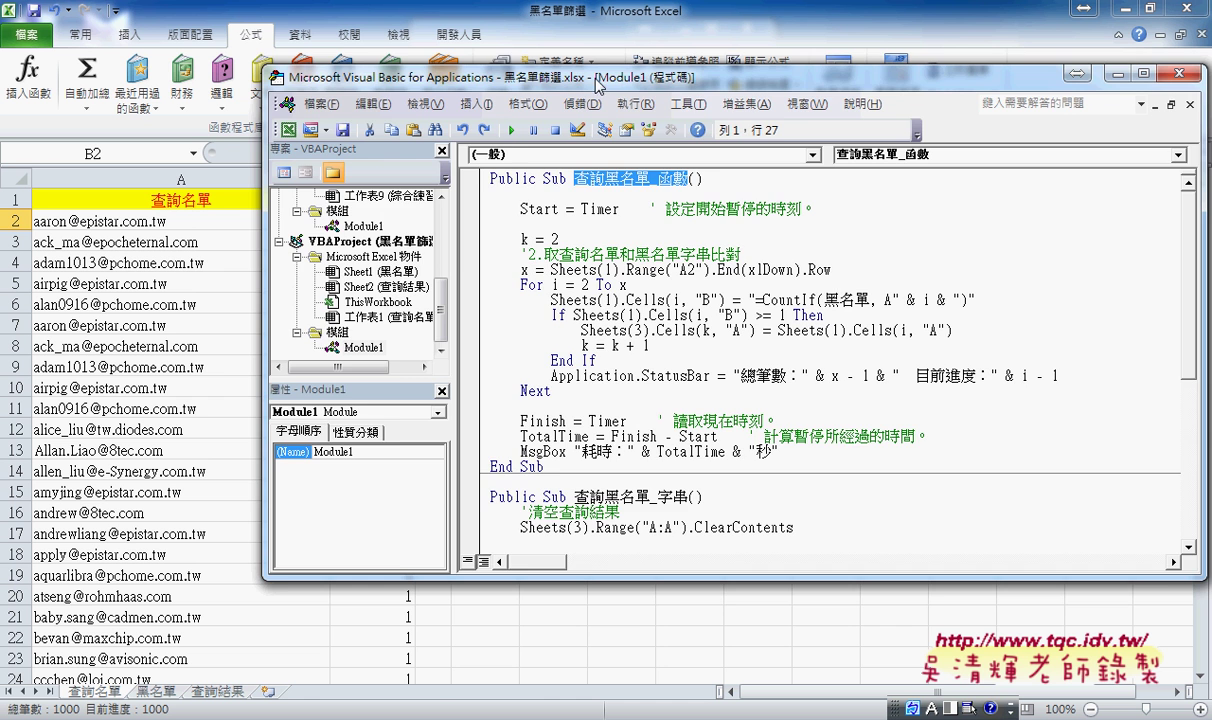
# Move the VBA editor aside and show the 查詢結果 sheet with its matched e-mails
pyautogui.moveTo(563, 76); pyautogui.dragTo(748, 86)
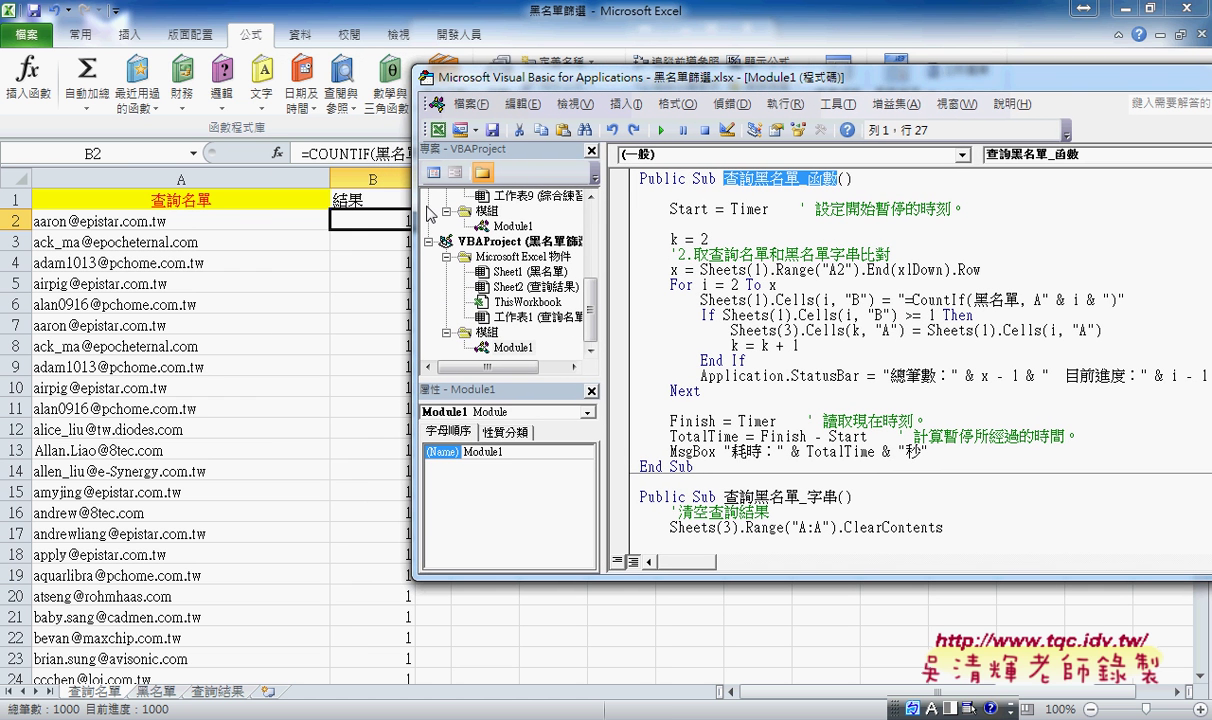
pyautogui.click(218, 691)
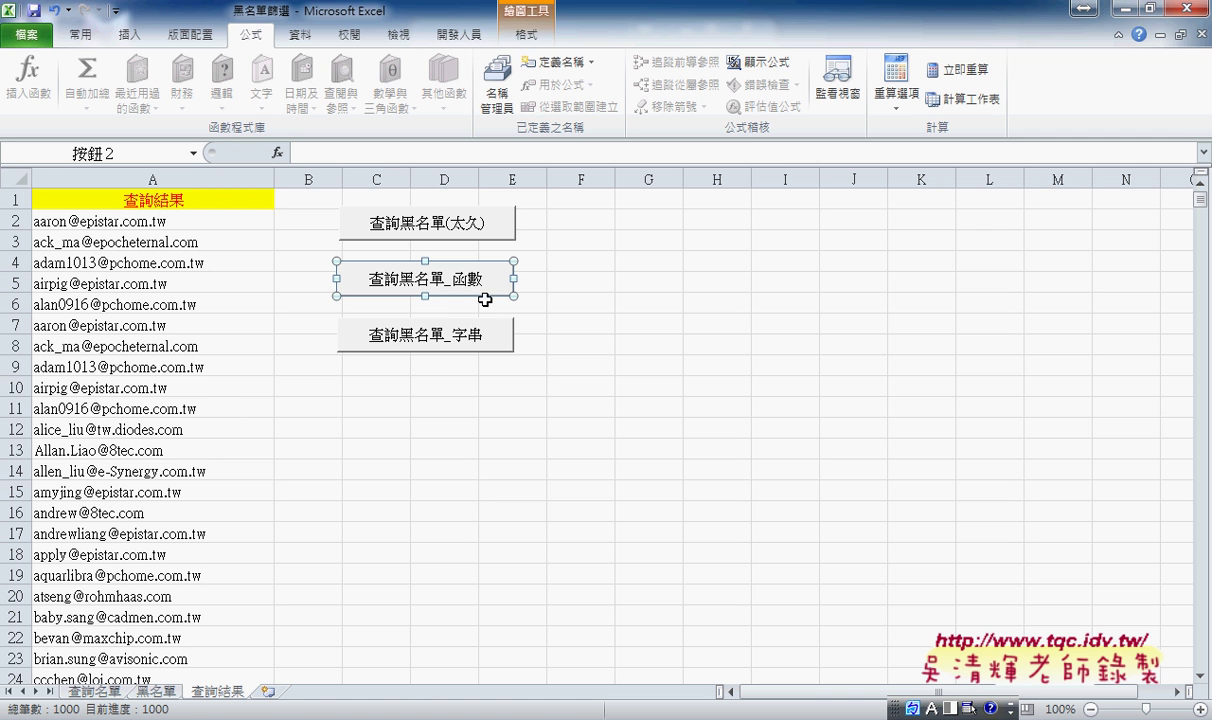